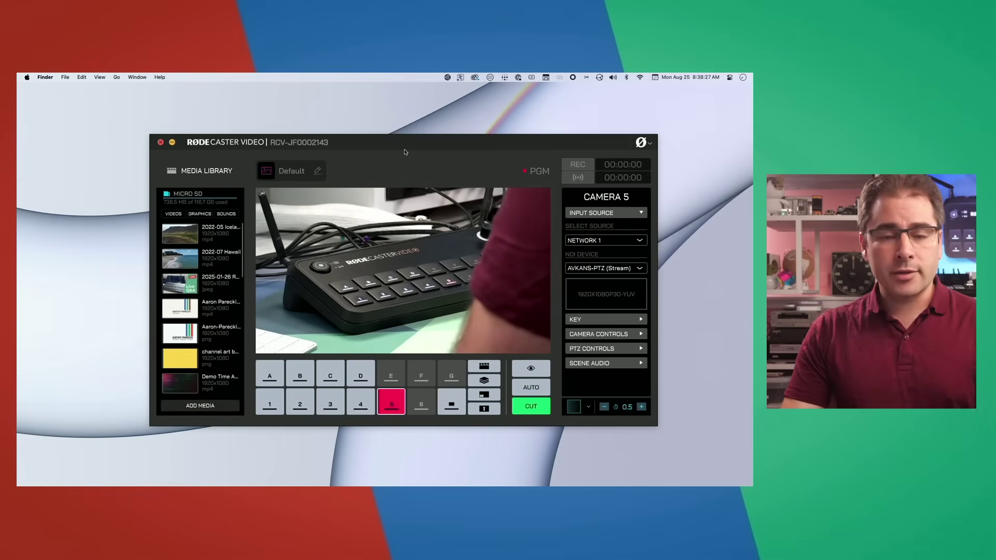
Enable PTZ control for Camera 5 and pan the camera to a new angle.
click(404, 391)
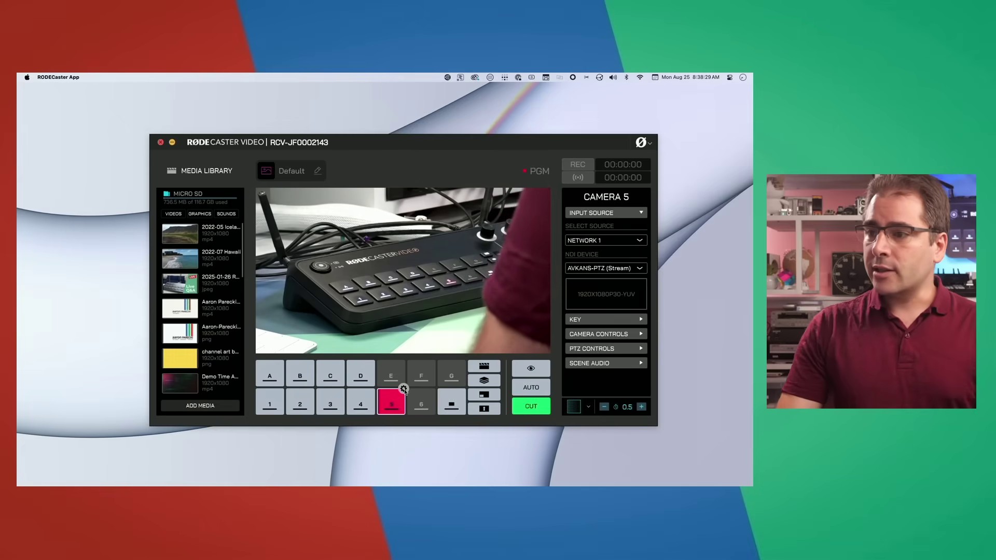
click(642, 348)
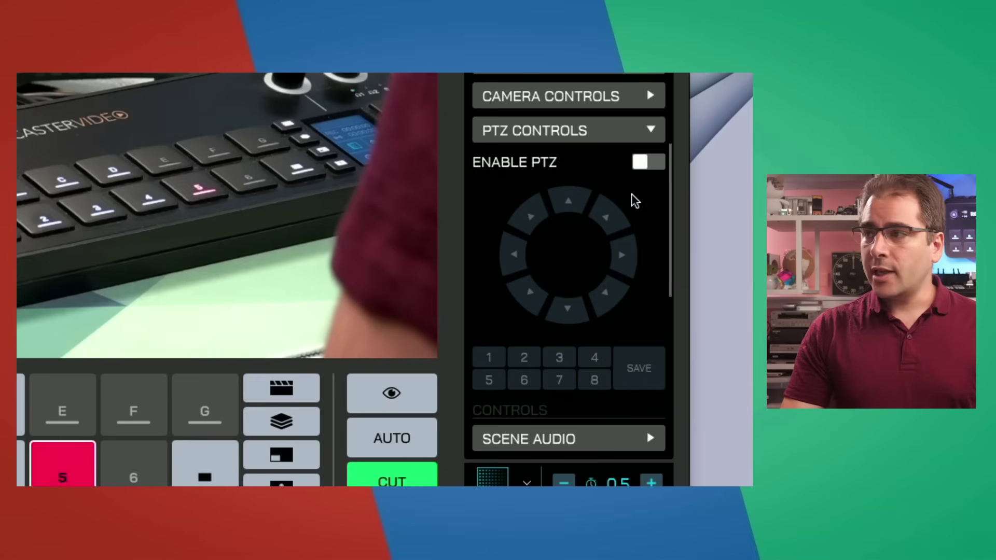
click(640, 270)
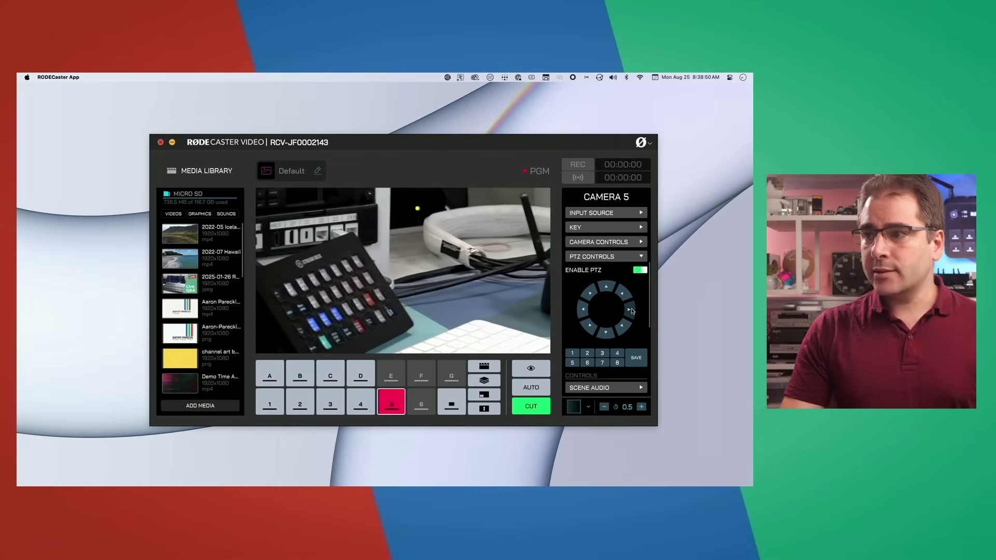
click(629, 310)
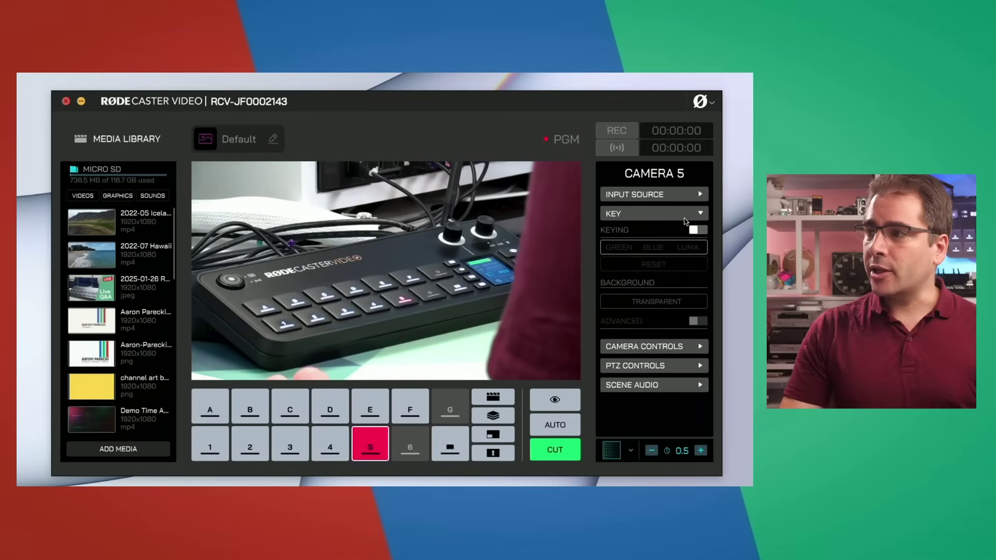
Toggle Camera 5's keying on and back off, then show its scene audio inputs.
click(698, 230)
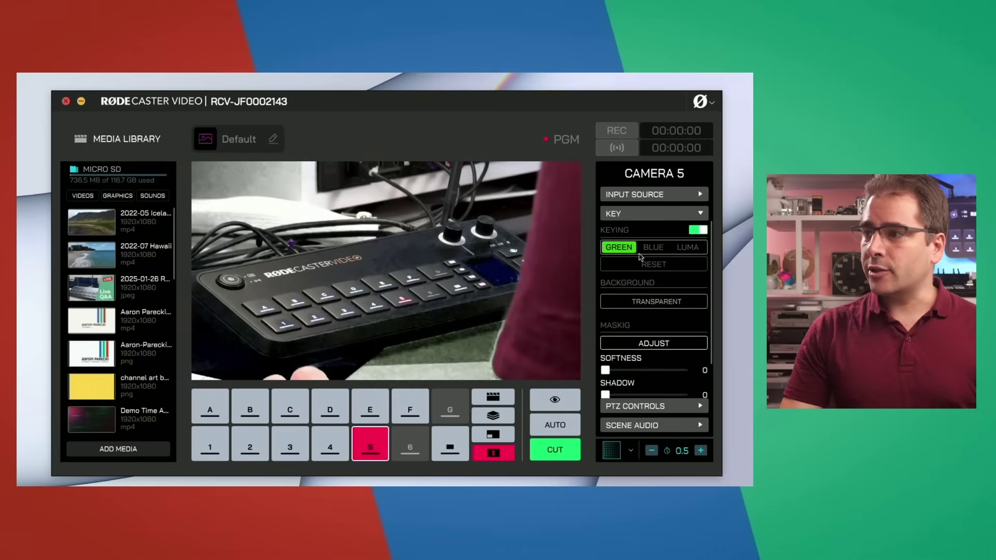
click(699, 230)
click(628, 215)
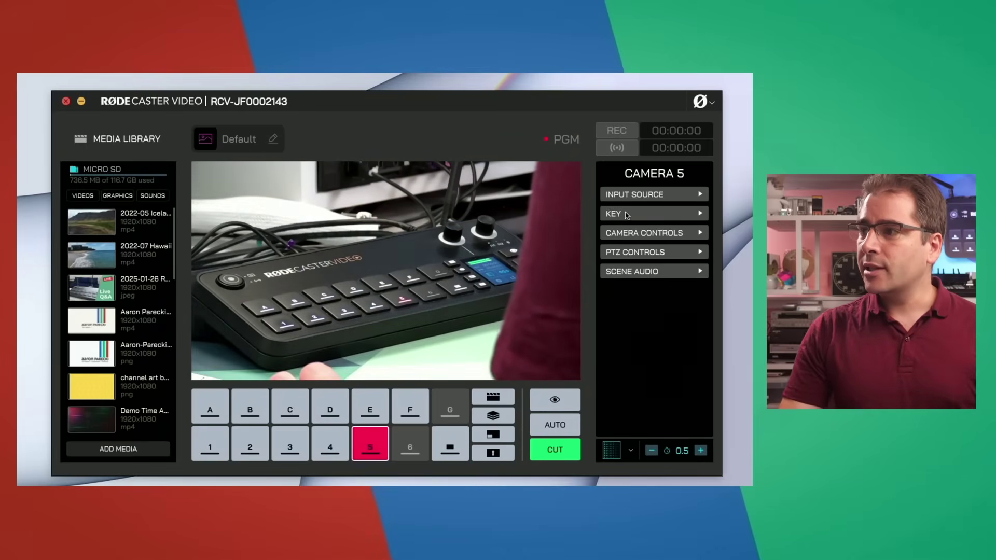
click(633, 277)
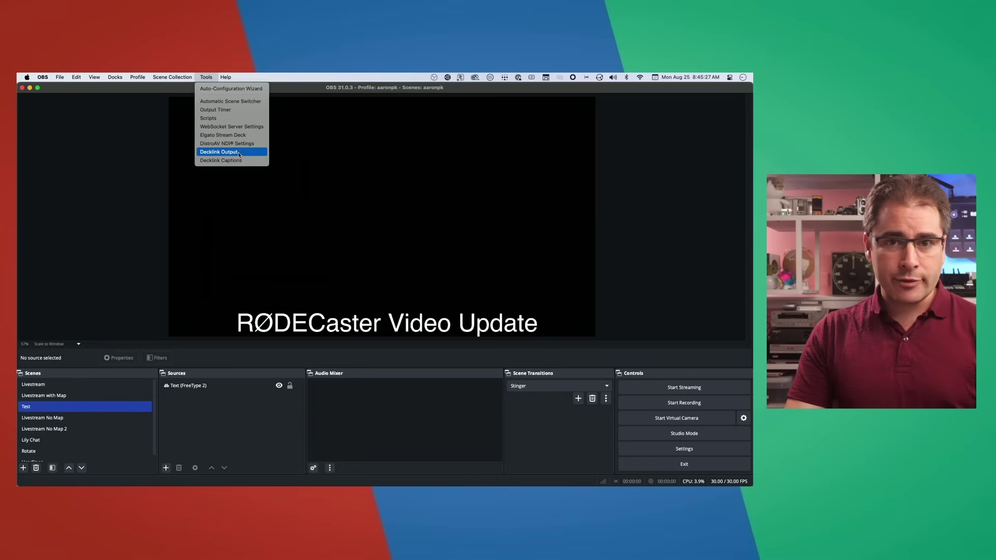
Check the UltraStudio 4K Mini Decklink output in OBS, then return to the RØDECaster app.
click(218, 152)
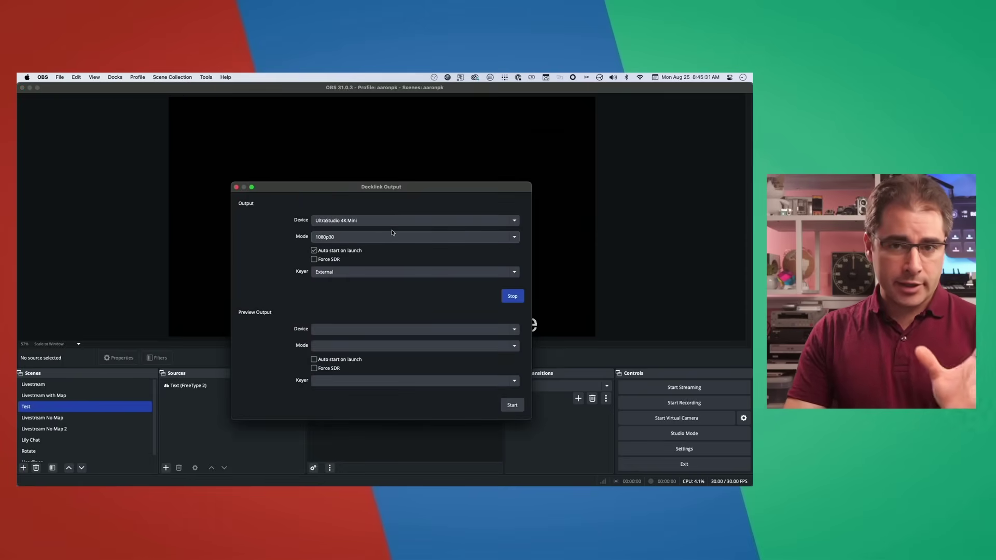
click(236, 187)
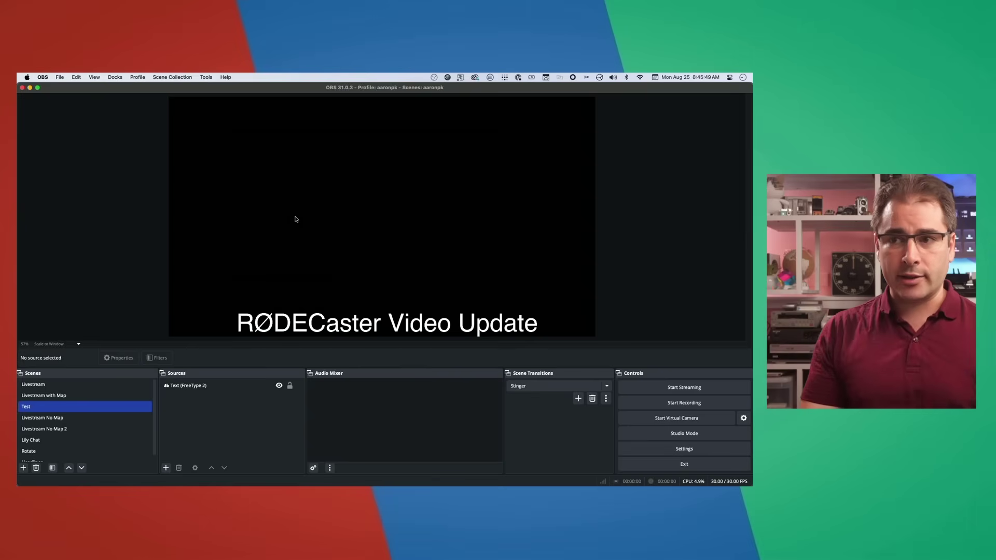
key(super+Tab)
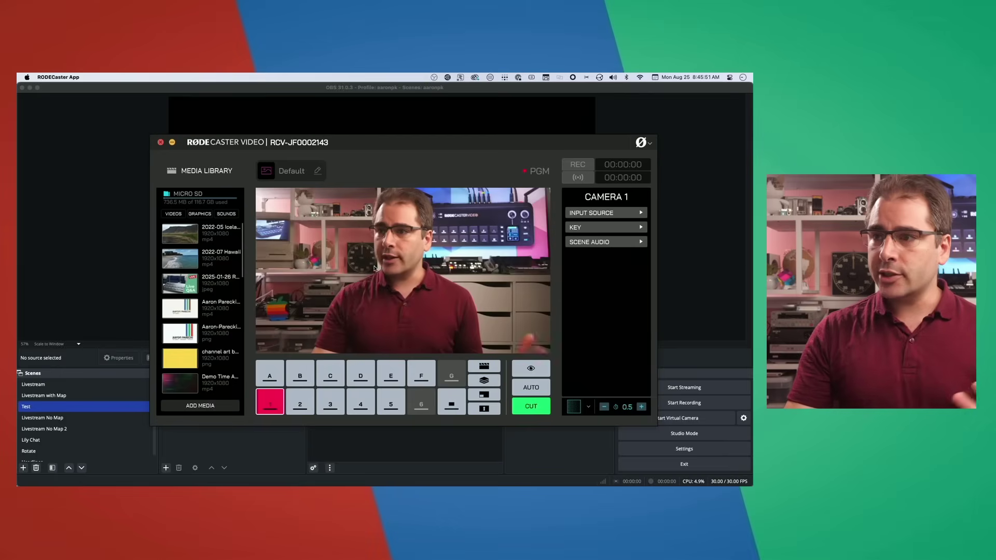
Put Camera 4's title on program and turn on luma keying (Light 26, Dark 0).
click(361, 404)
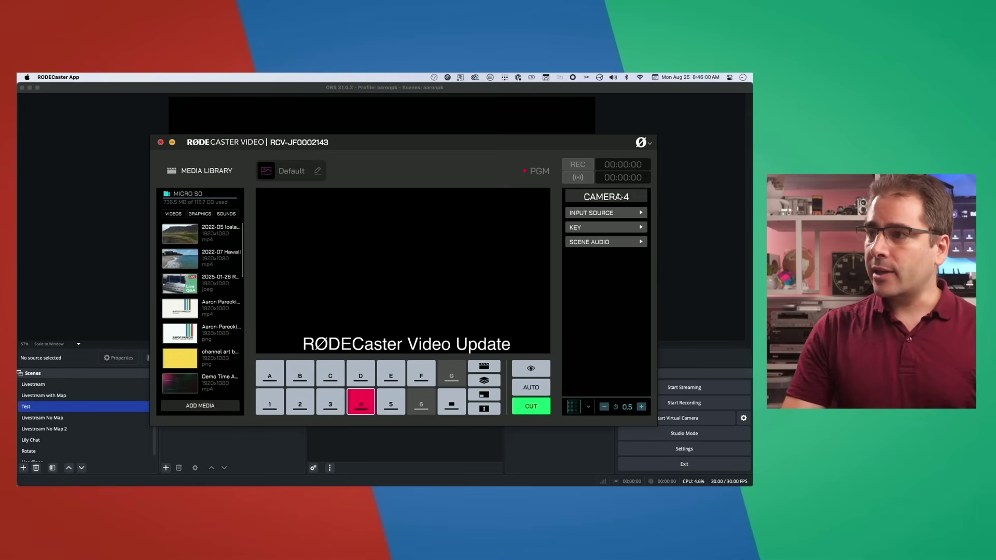
click(623, 227)
click(640, 240)
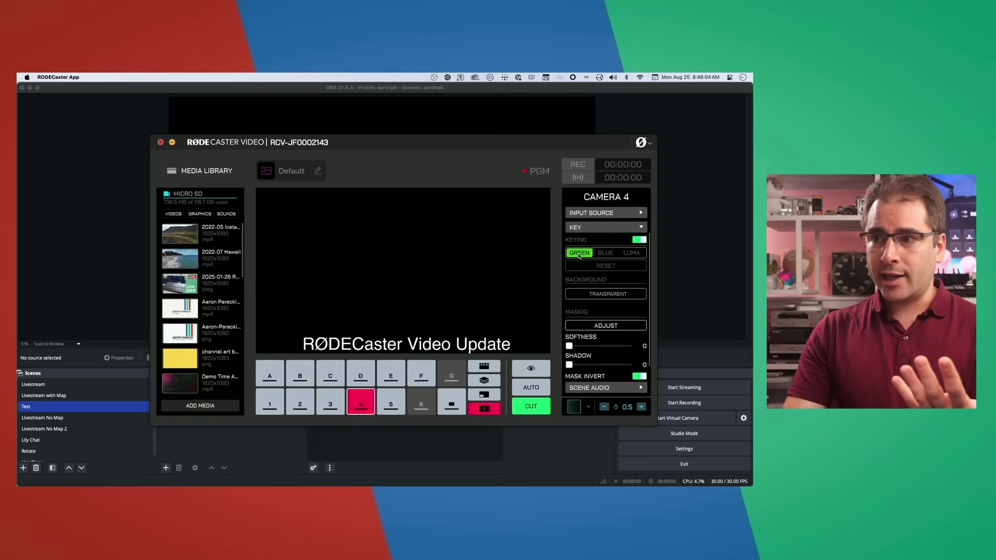
click(638, 253)
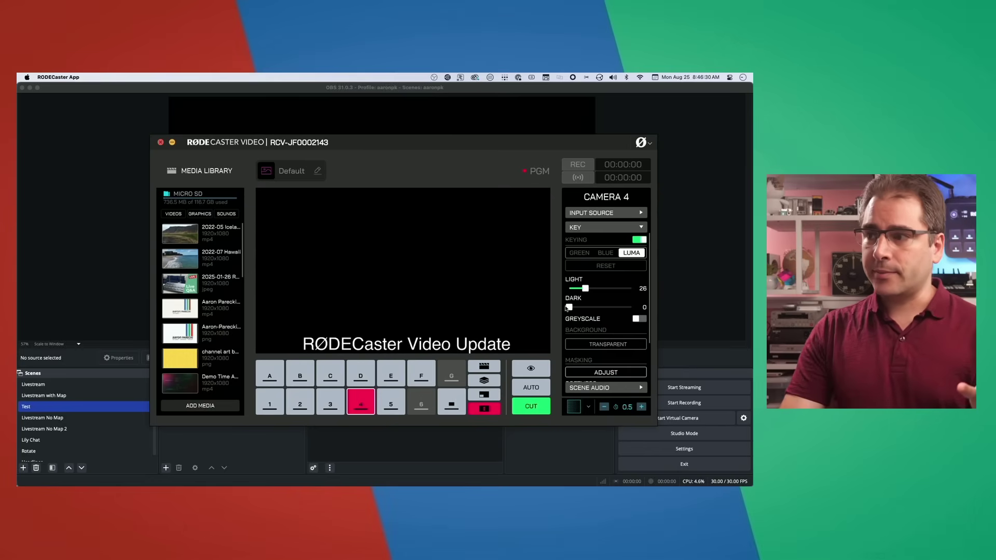
Set the RGB Background stripes image as the background behind Camera 4's keyed title.
scroll(568, 309, down, 2)
click(615, 304)
mouse_move(614, 318)
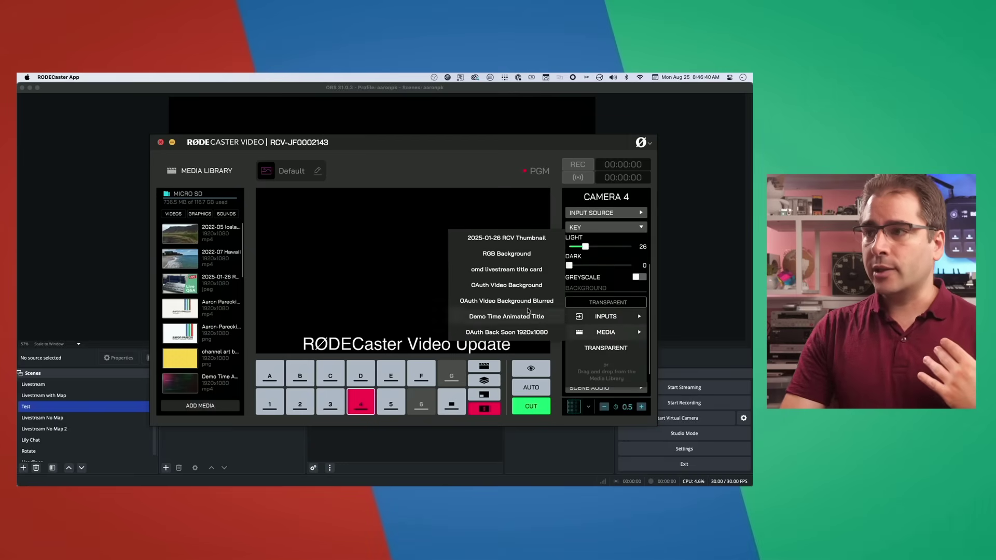
click(511, 254)
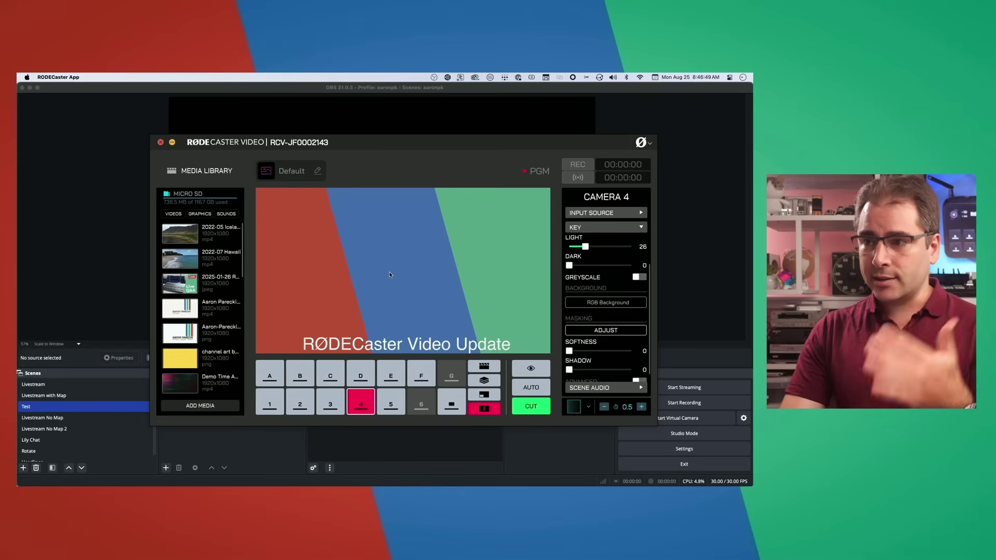
mouse_move(369, 407)
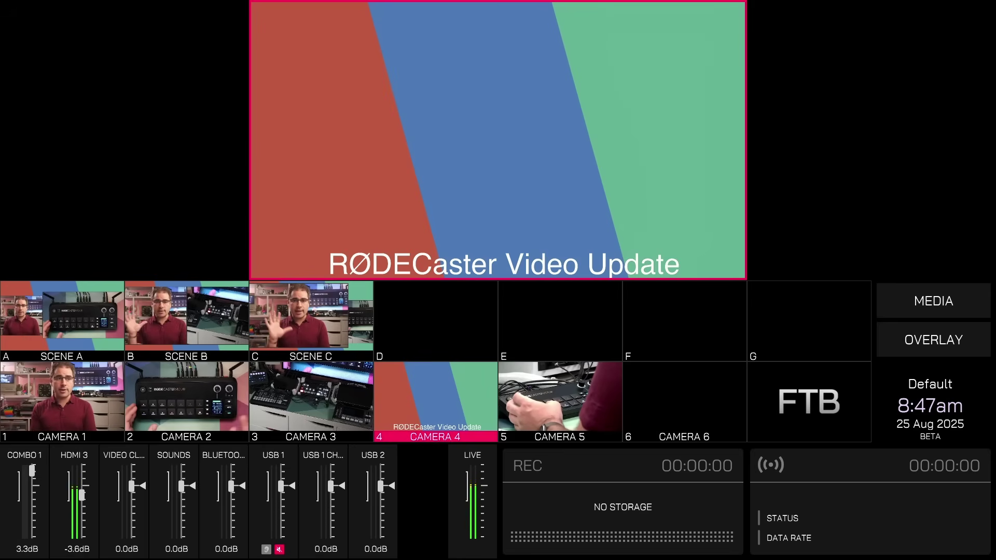
key(1)
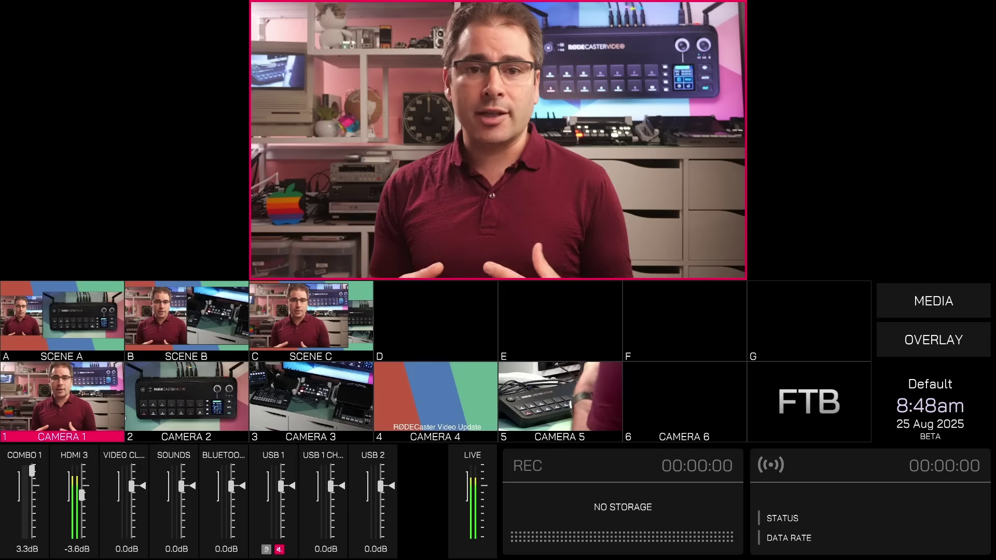
key(4)
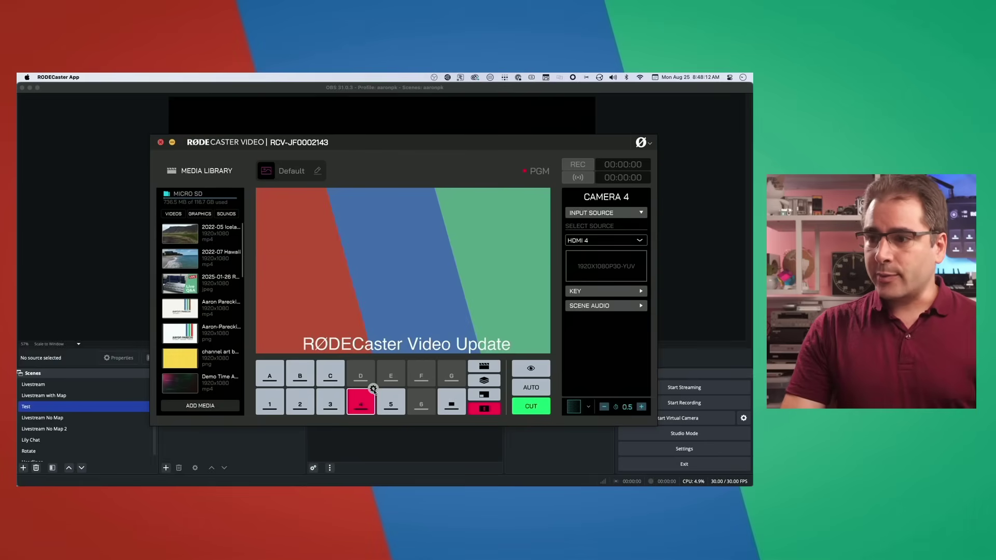
Set Camera 4's key background to Camera 1.
click(626, 291)
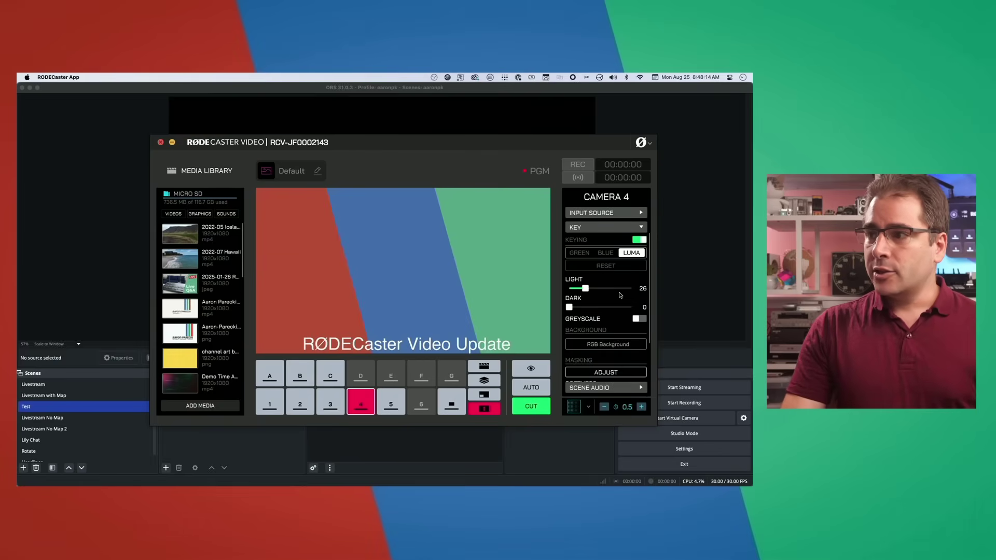
click(610, 336)
mouse_move(610, 333)
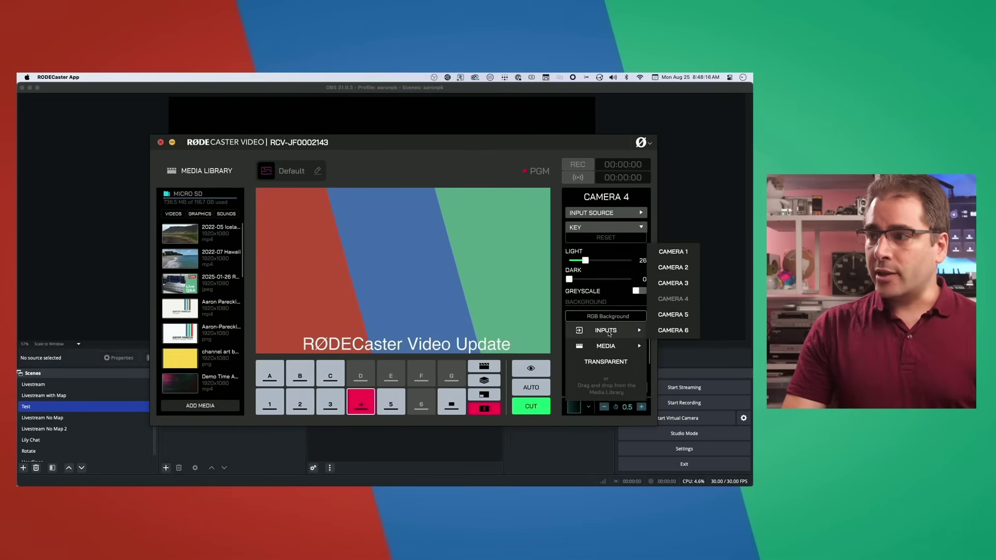
click(675, 252)
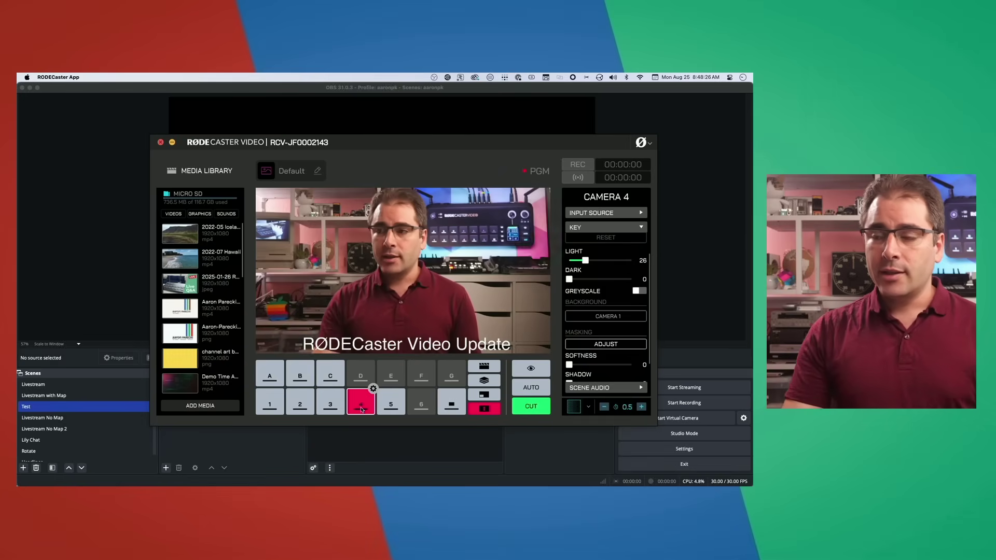
Start setting up scene D, back out, and set Camera 4's key background to Transparent.
click(370, 368)
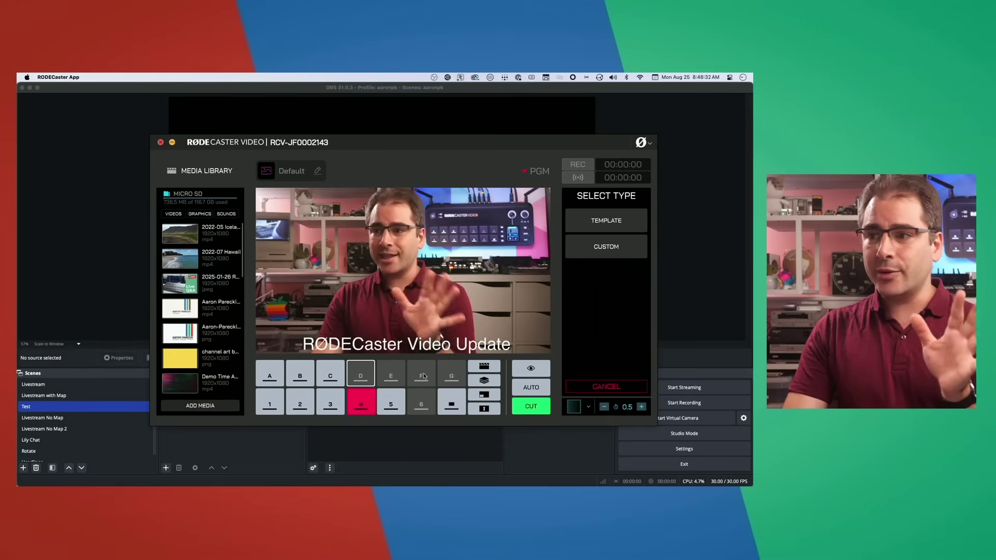
click(373, 390)
click(610, 293)
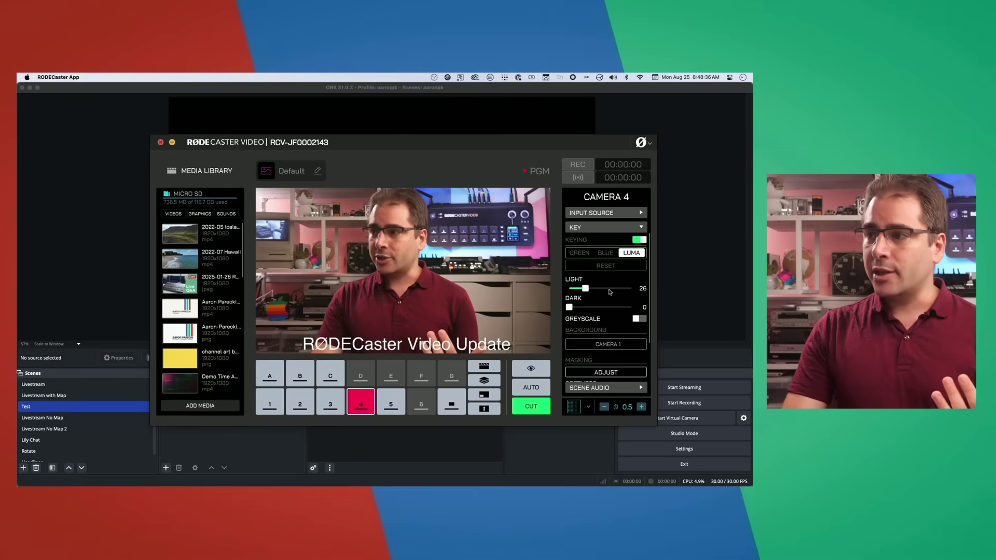
click(611, 302)
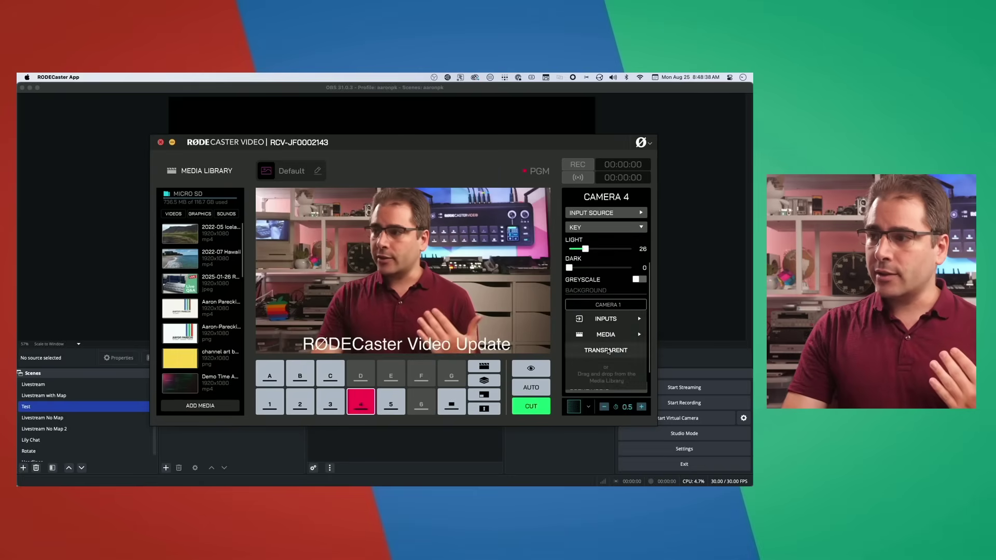
click(608, 351)
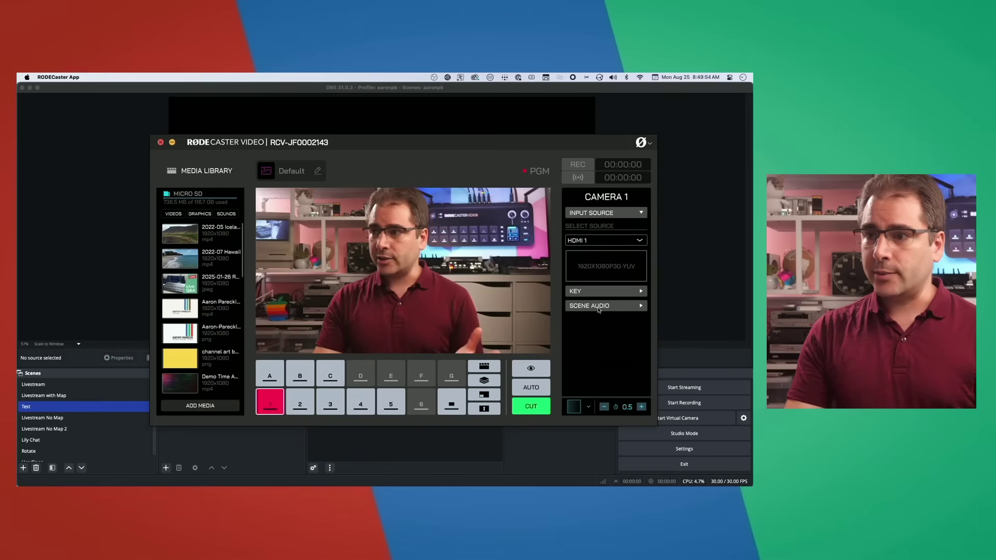
Switch to overlay editing, choose scene A, and browse the input sources for its overlay.
click(489, 382)
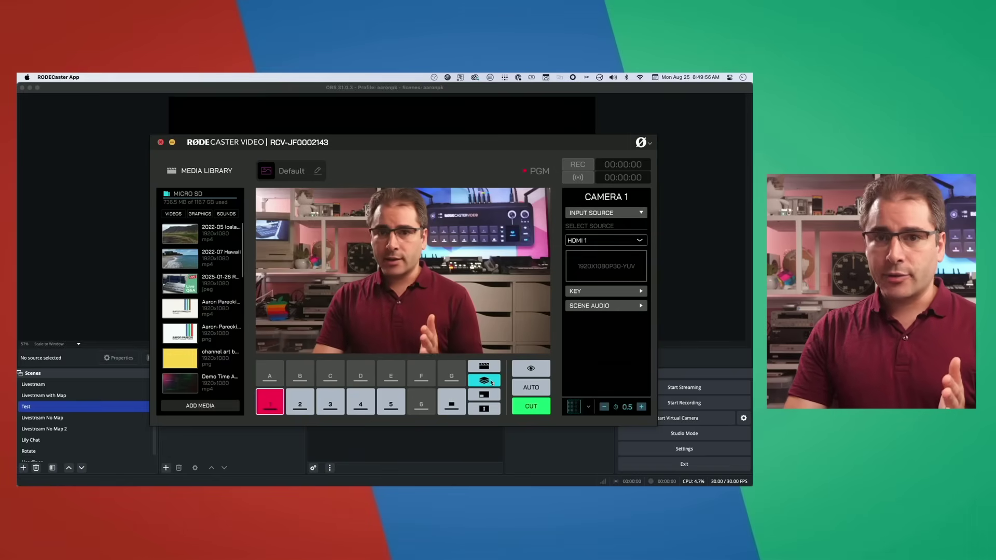
click(270, 375)
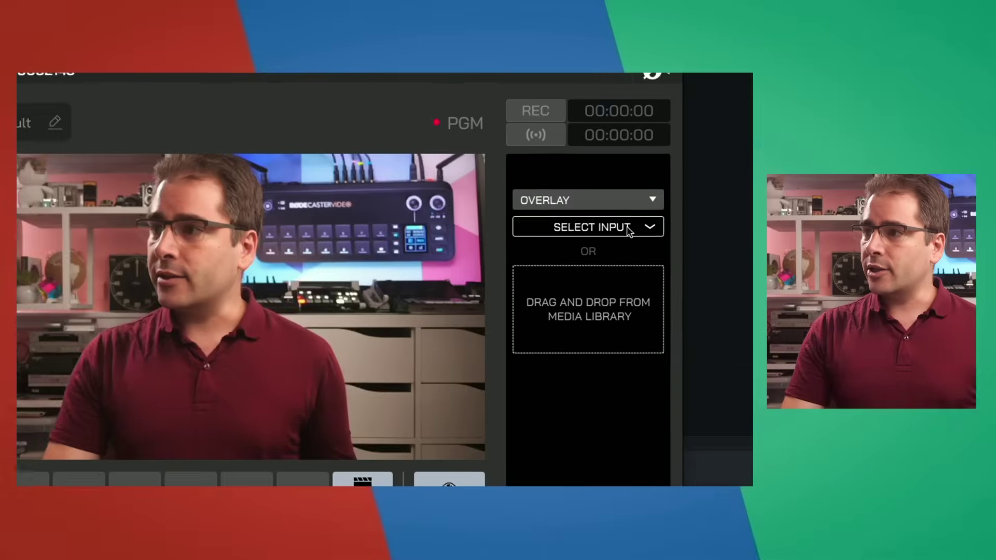
click(628, 229)
mouse_move(629, 253)
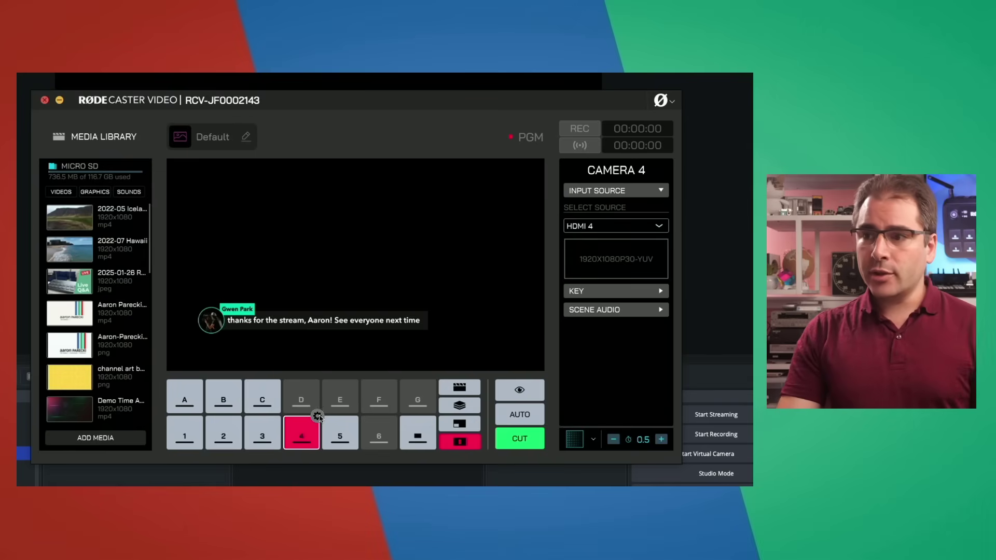
Check Camera 4's luma key (Light 100, Dark 0) and switch the scene row to overlay layers.
click(638, 289)
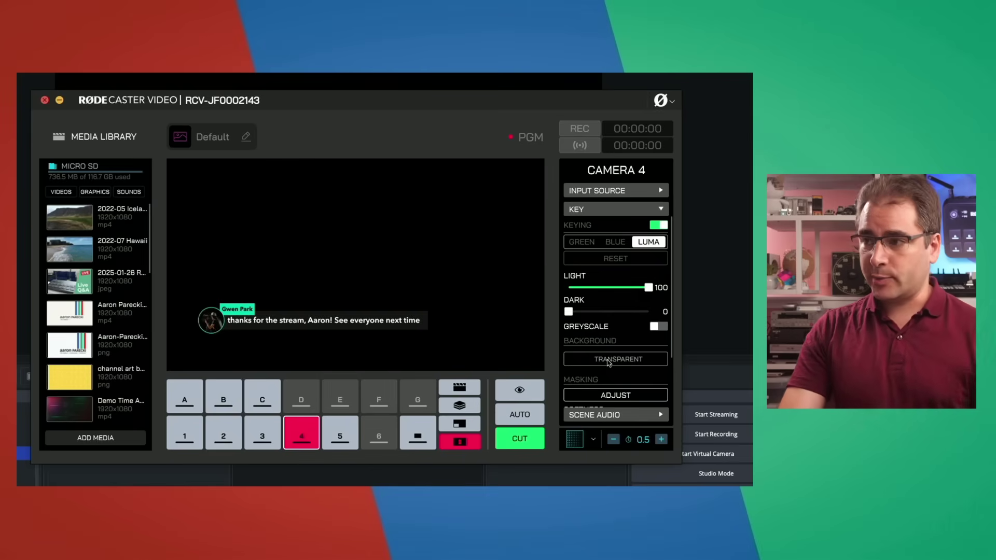
click(464, 407)
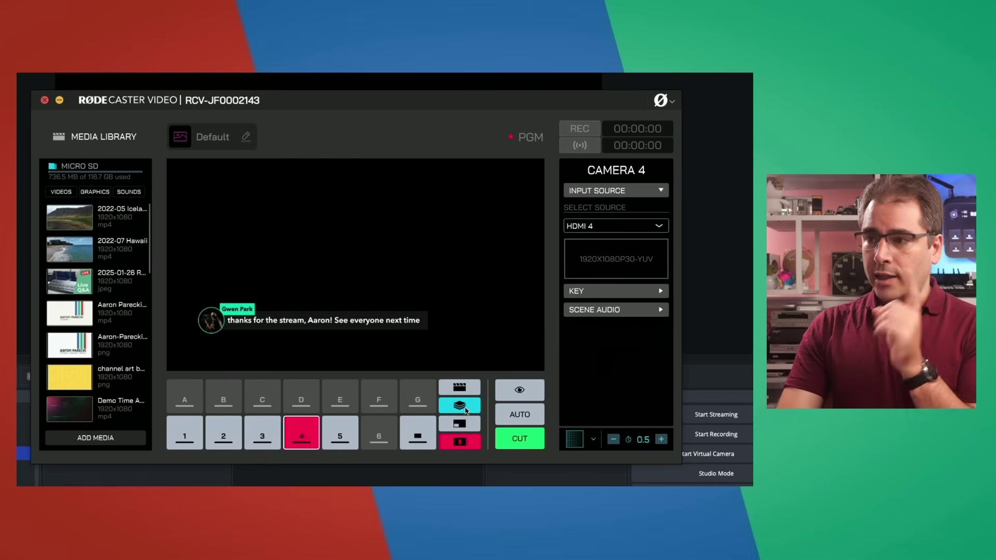
Assign Camera 4 to overlay slot A so the chat message layers over the live camera.
click(184, 400)
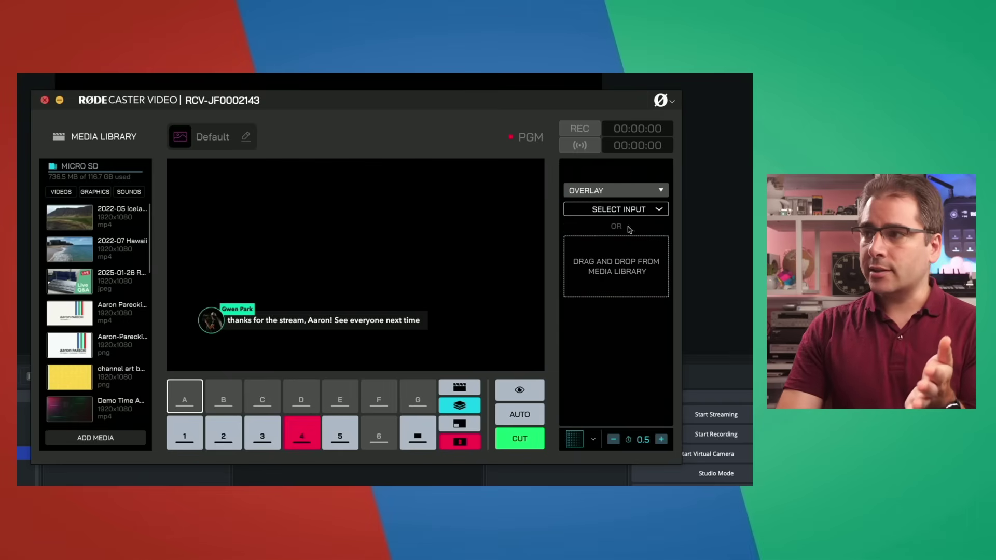
mouse_move(639, 229)
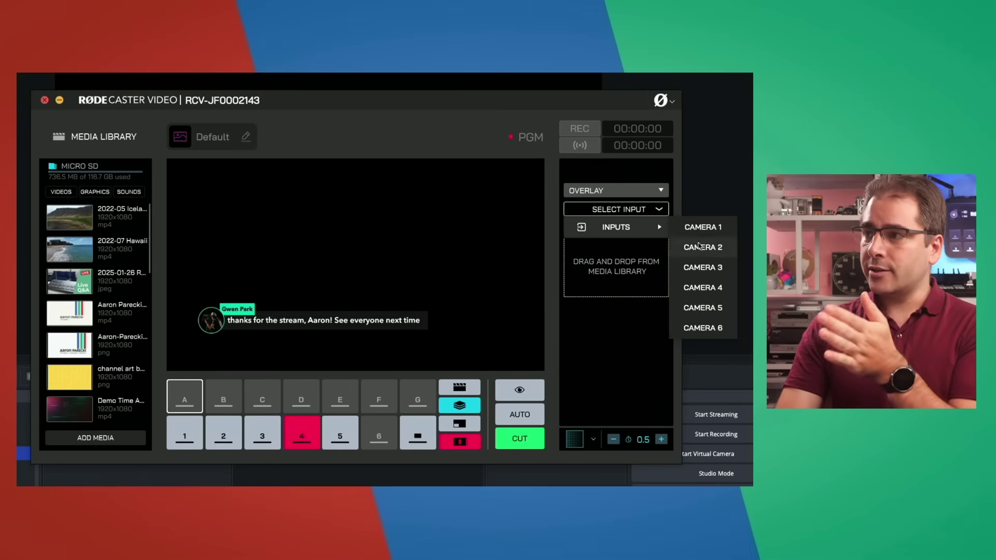
click(702, 288)
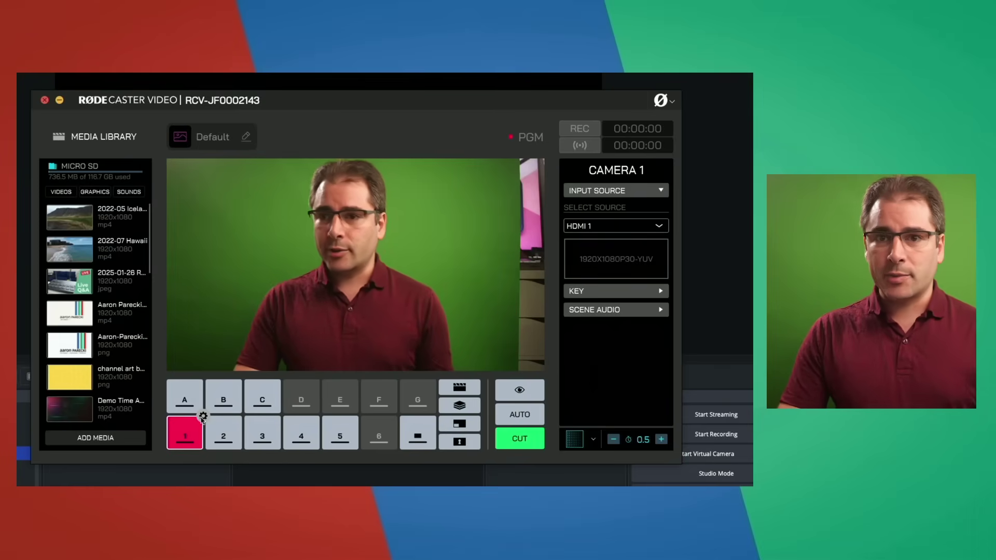
Turn on green-screen keying for Camera 1.
click(609, 290)
click(659, 226)
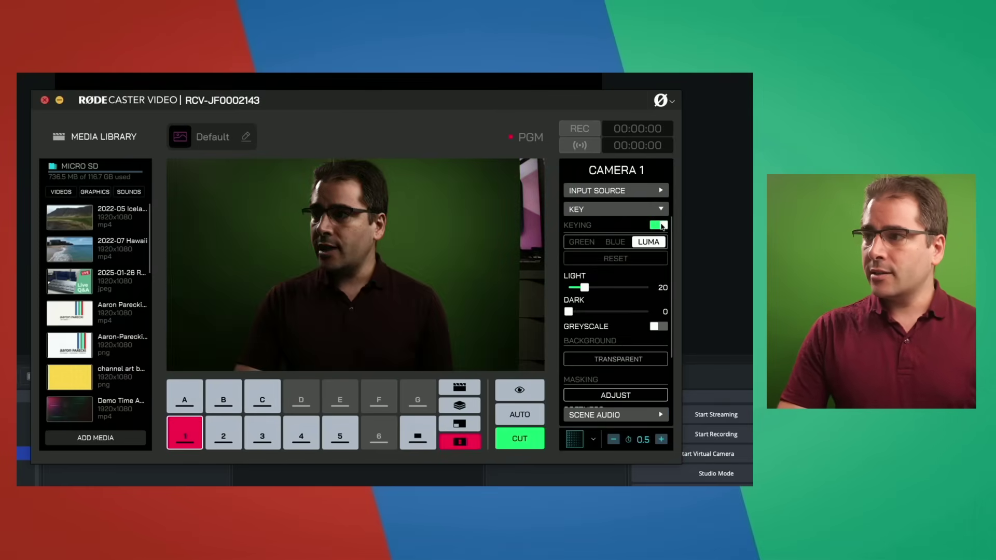
click(581, 245)
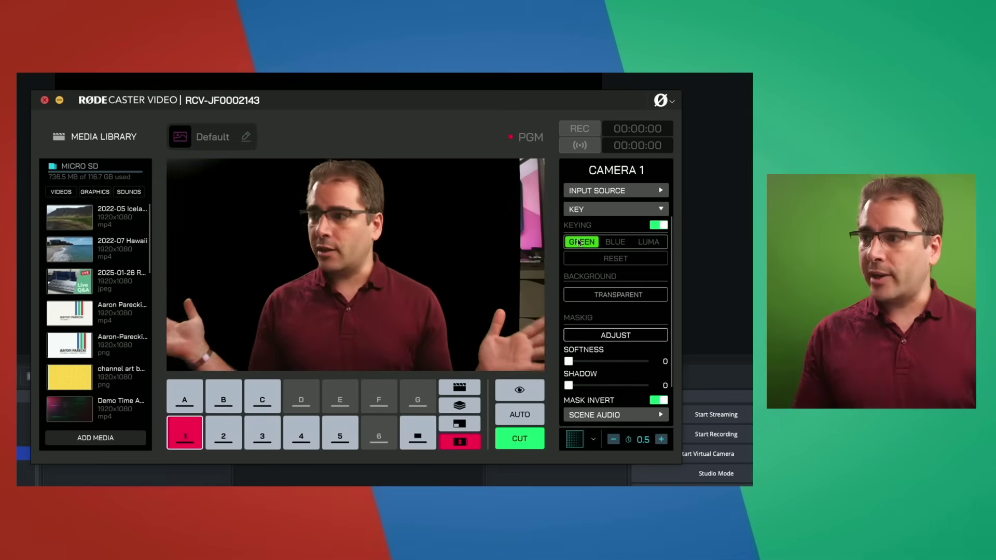
Narrow Camera 1's key mask to width 1783, then open Scene D.
click(610, 339)
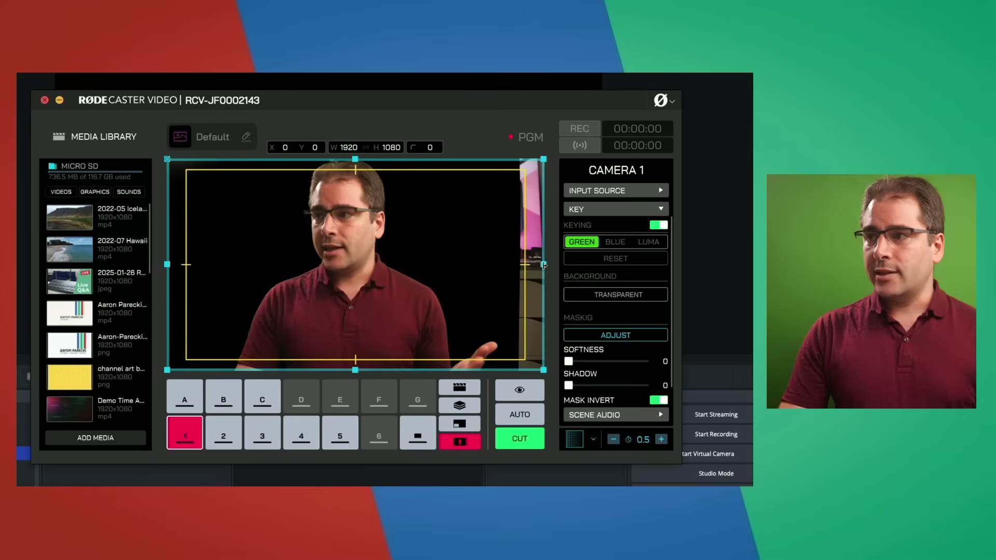
drag(544, 265, 508, 267)
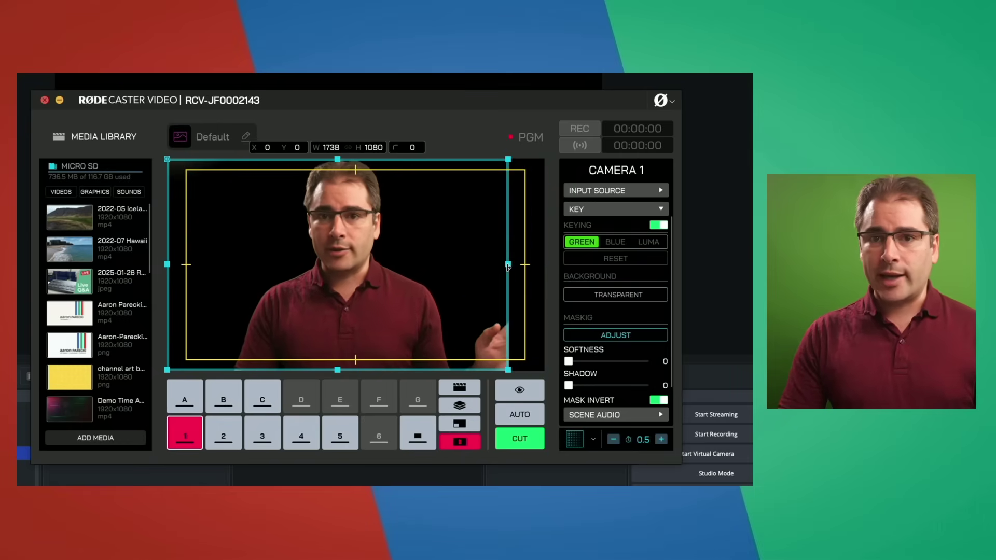
drag(508, 266, 517, 266)
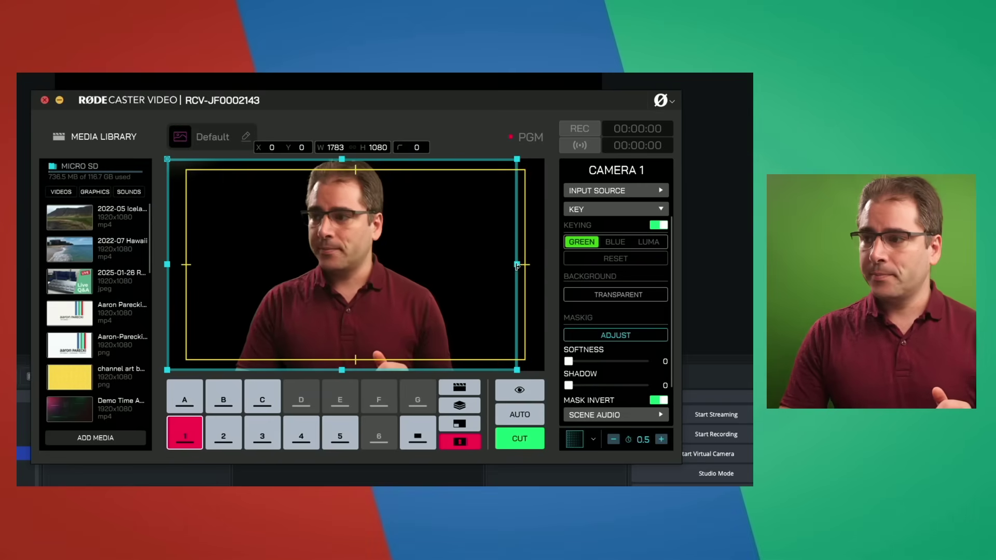
mouse_move(183, 399)
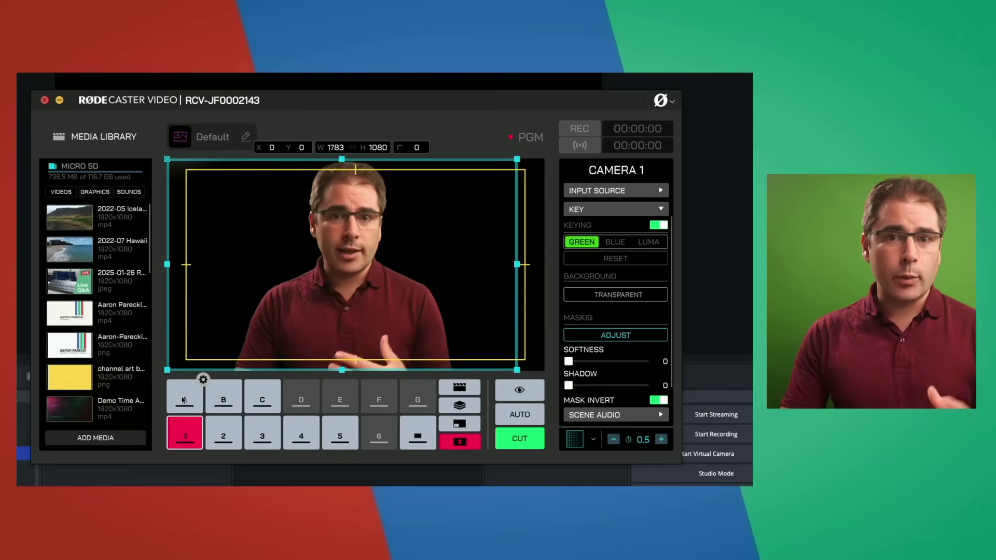
click(311, 408)
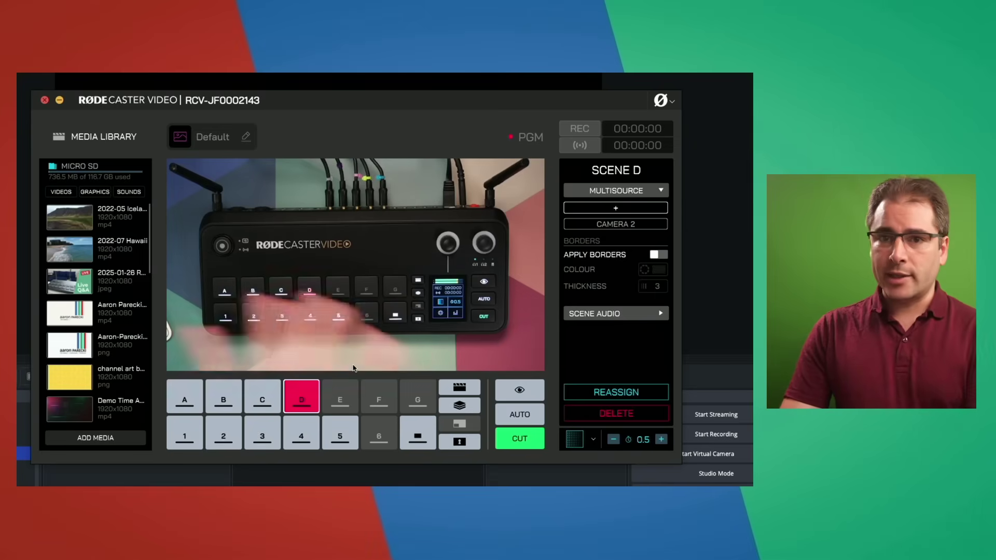
Add Camera 1 to Scene D as a 1228×692 picture-in-picture at the bottom-right over Camera 2.
click(616, 209)
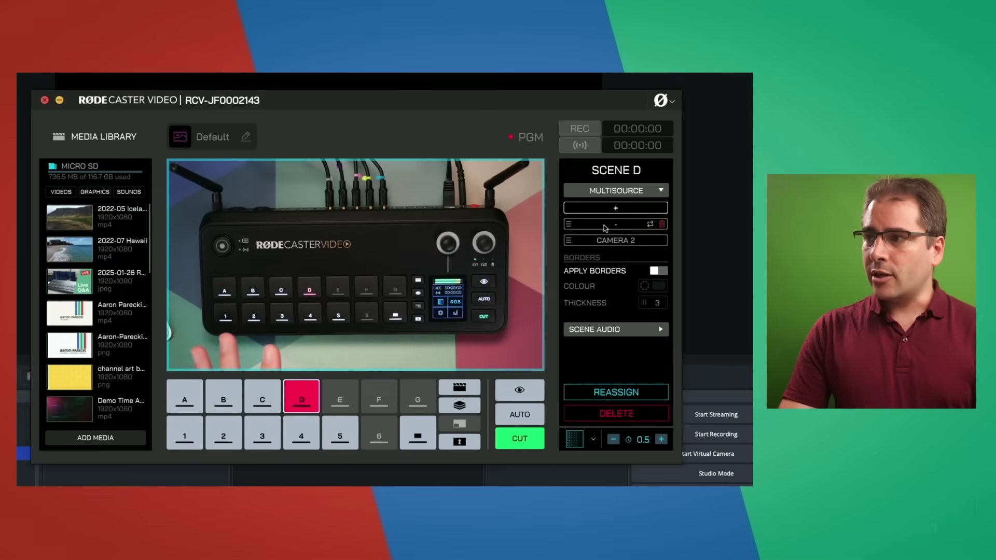
click(652, 225)
mouse_move(633, 243)
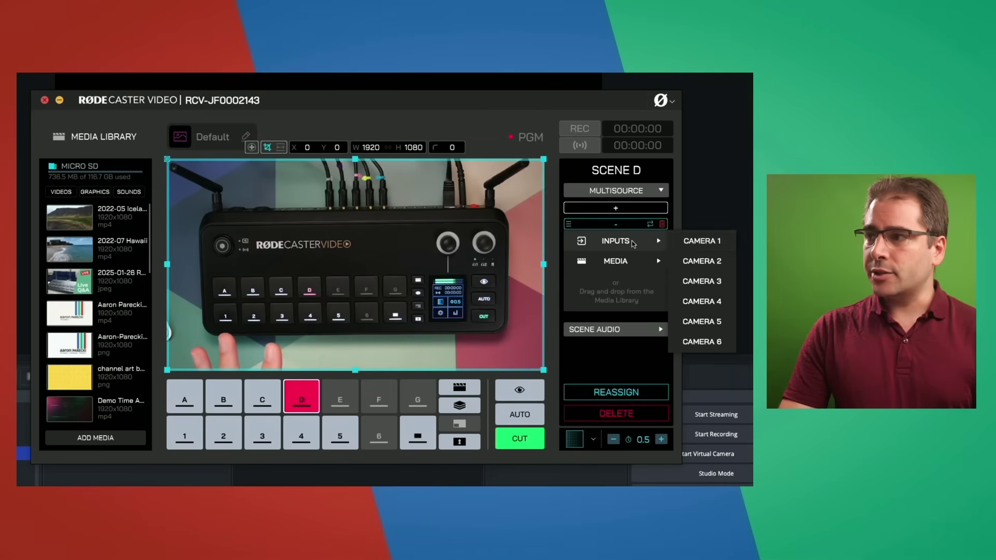
click(695, 241)
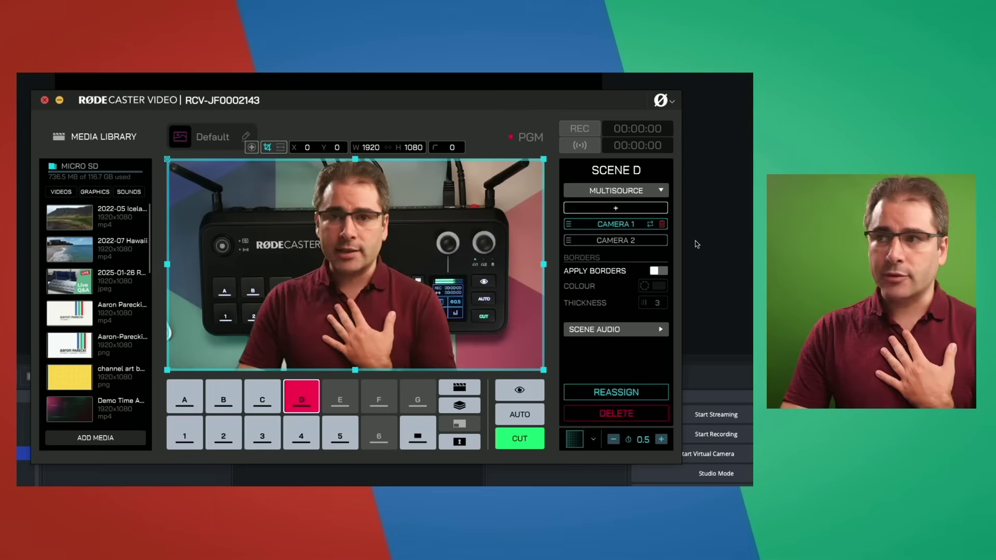
drag(544, 159, 409, 235)
drag(289, 310, 439, 323)
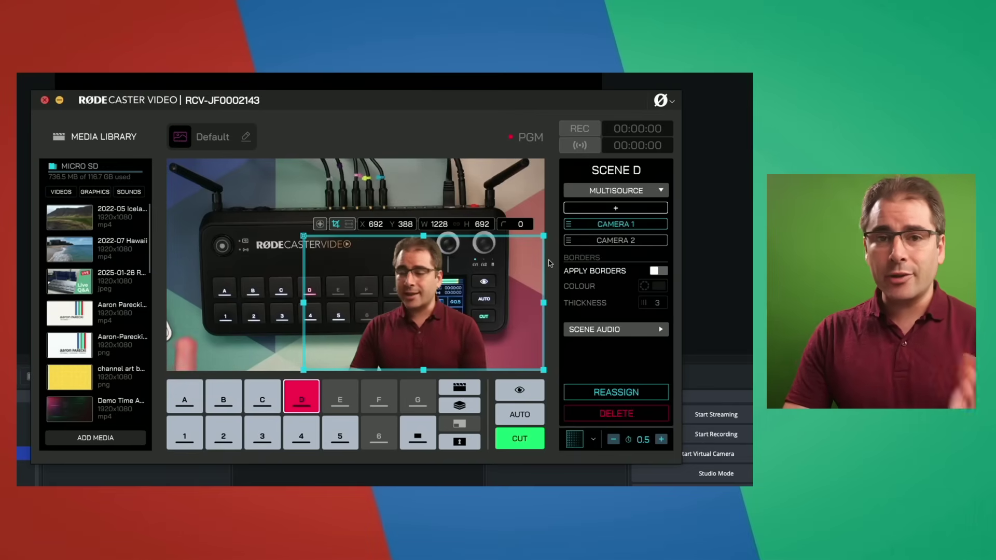
Delete Scene D and bring Camera 2 into the preview.
click(595, 415)
click(403, 304)
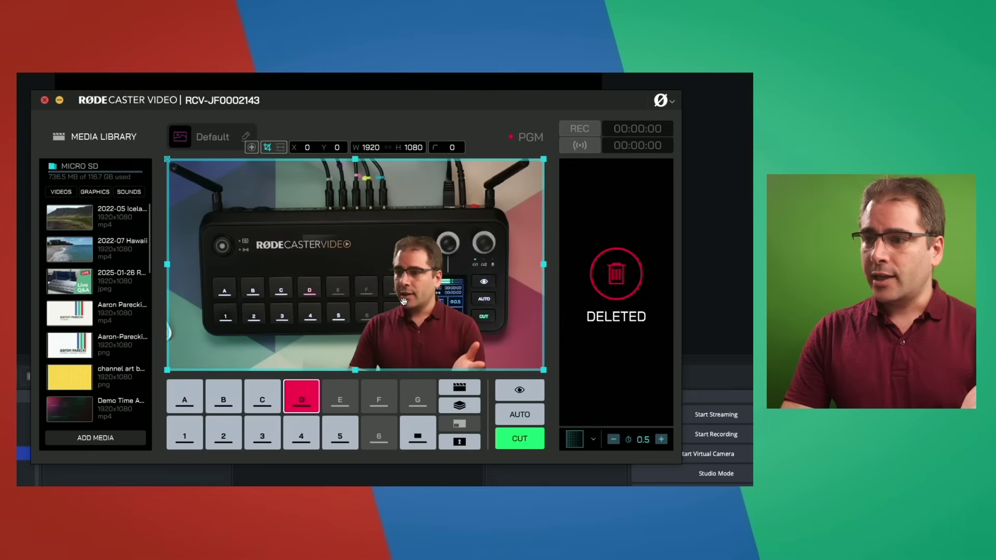
click(227, 432)
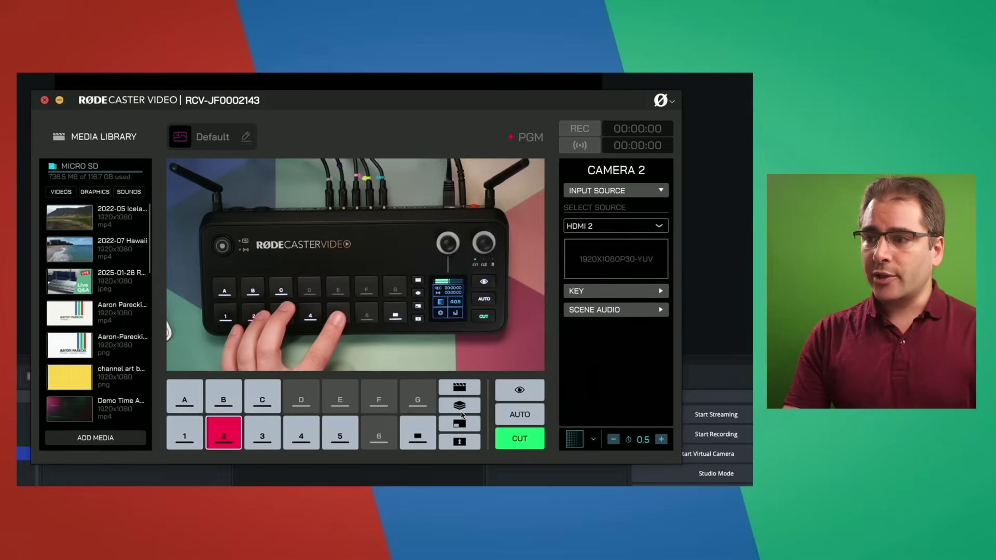
Assign Camera 1 to overlay layer B on top of Camera 2.
click(463, 409)
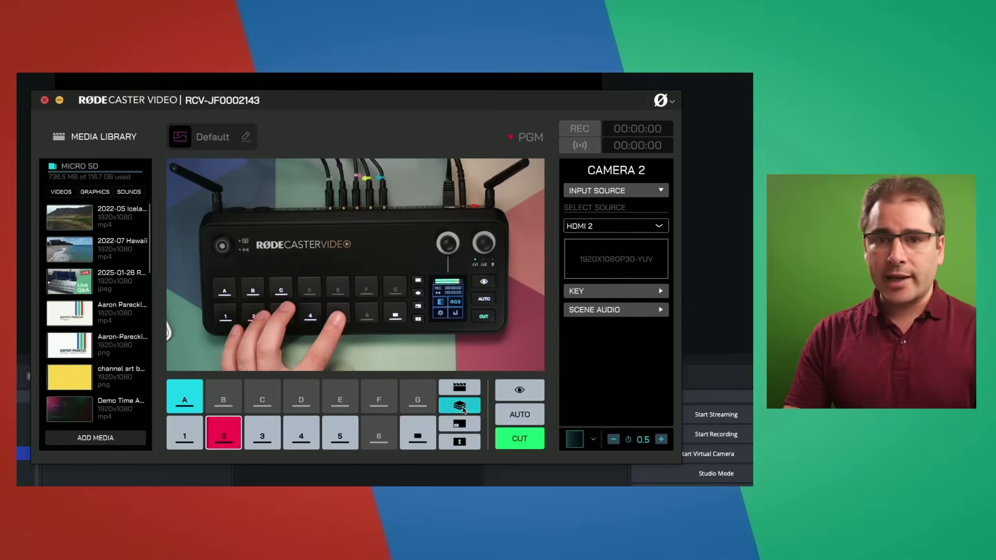
click(227, 399)
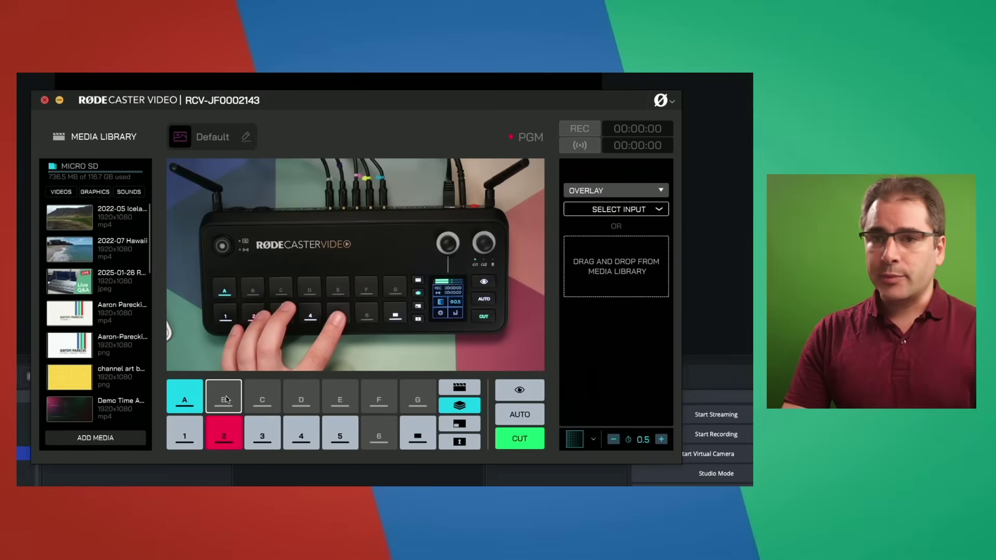
click(642, 210)
mouse_move(631, 231)
click(693, 229)
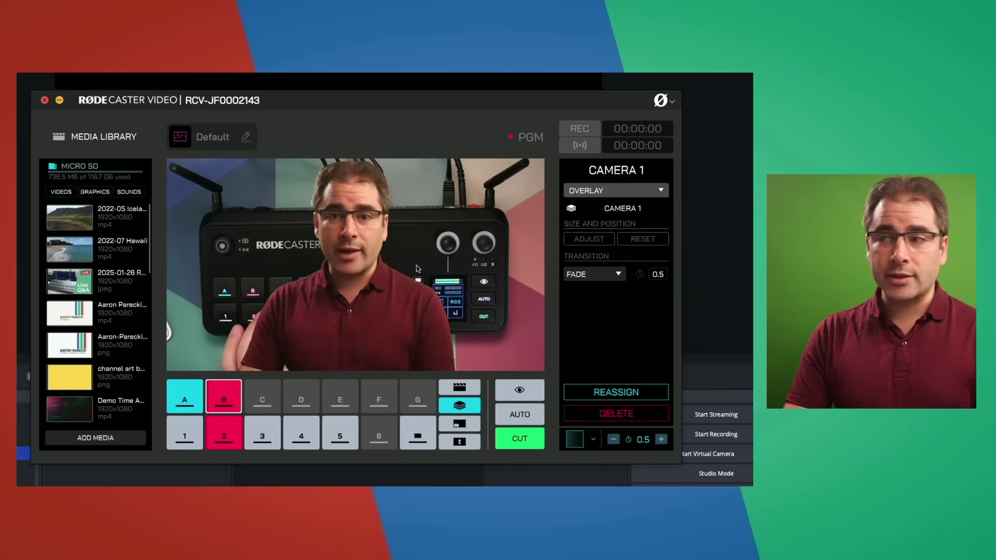
Shrink the Camera 1 overlay into a small box and position it at the bottom-right of the frame.
click(588, 240)
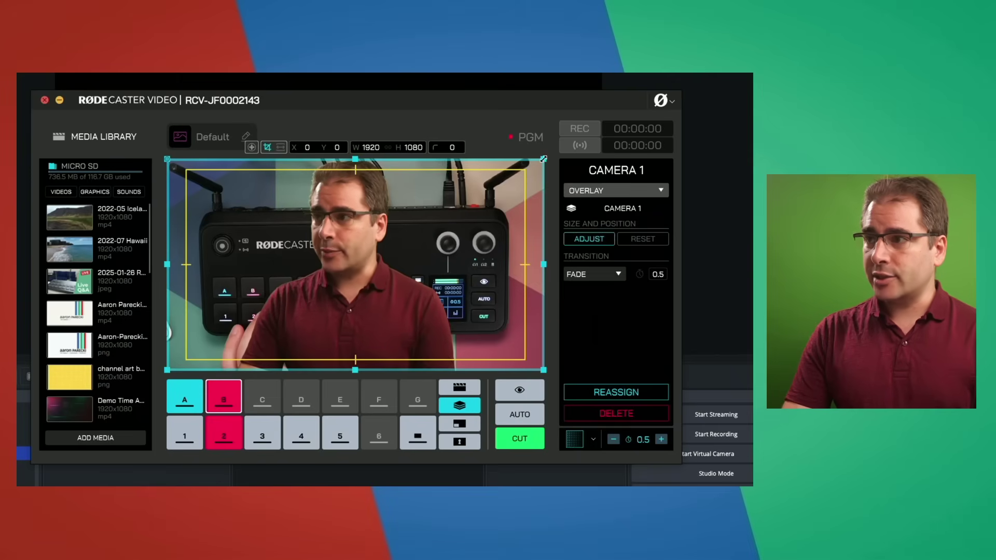
drag(543, 159, 347, 270)
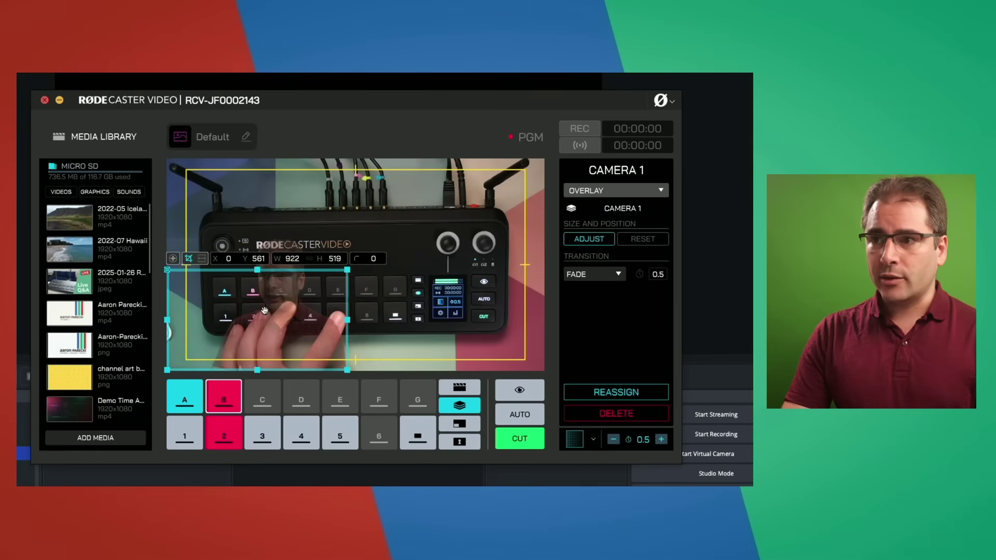
drag(264, 310, 444, 346)
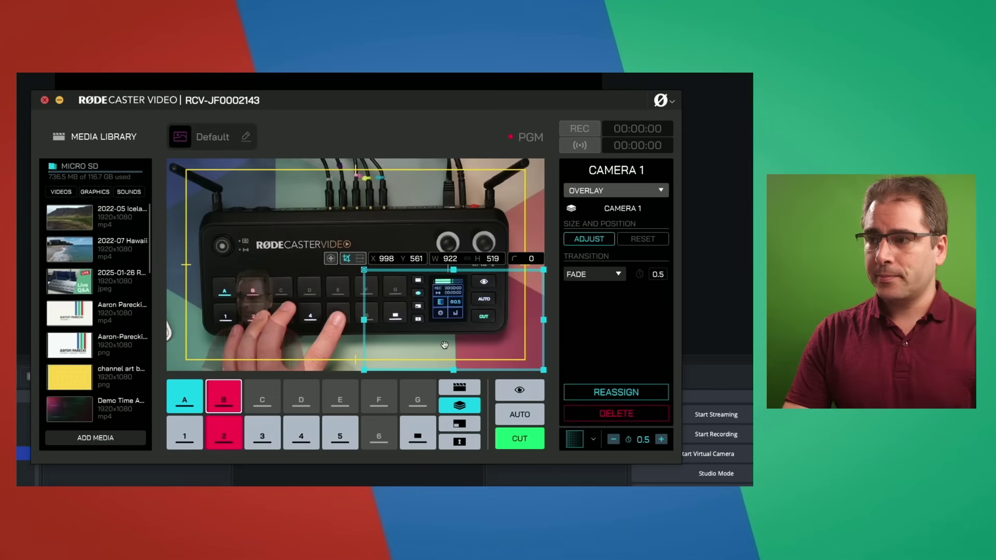
drag(522, 321, 491, 321)
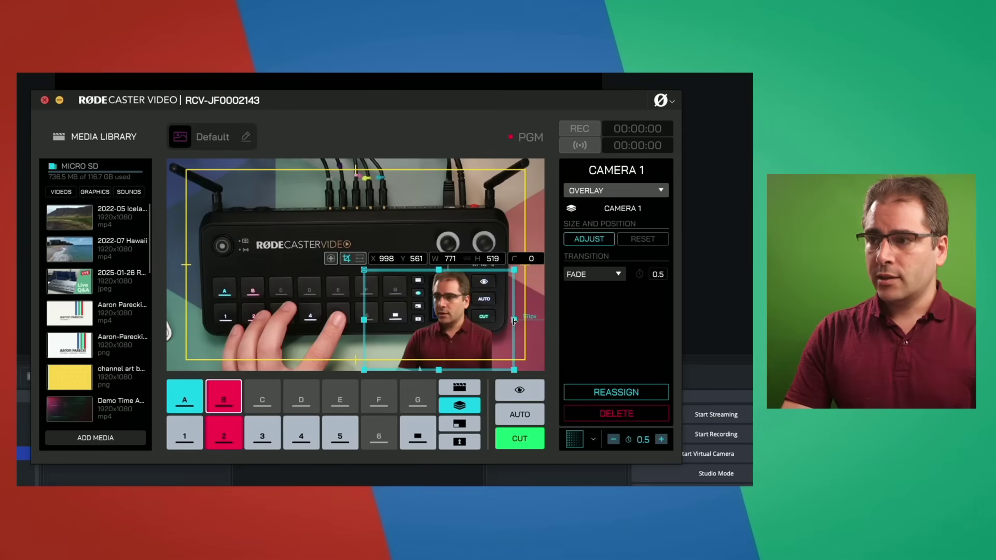
drag(471, 327, 484, 327)
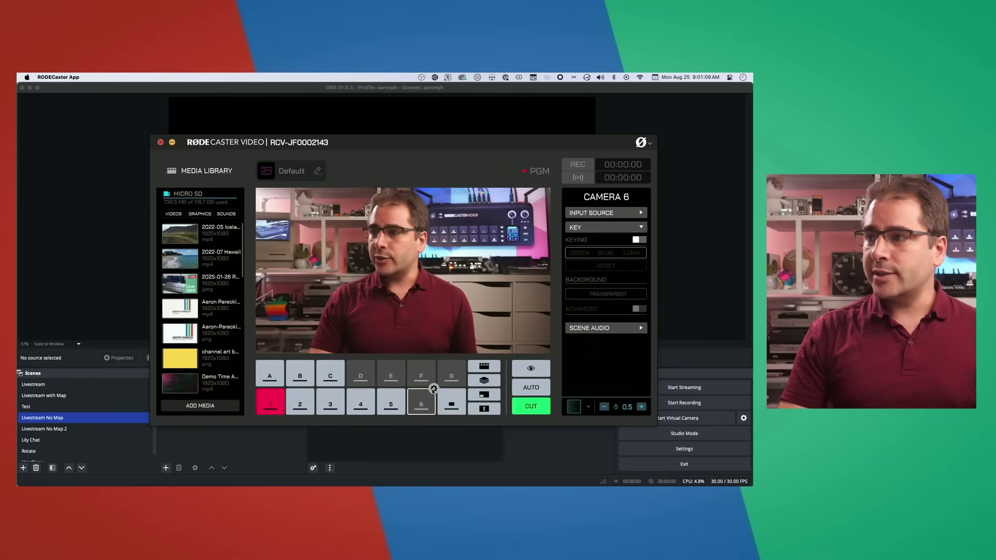
Set Camera 6's source to NETWORK 2 using the IPHONE 8CE8 (NDI HX Camera) NDI device.
click(630, 214)
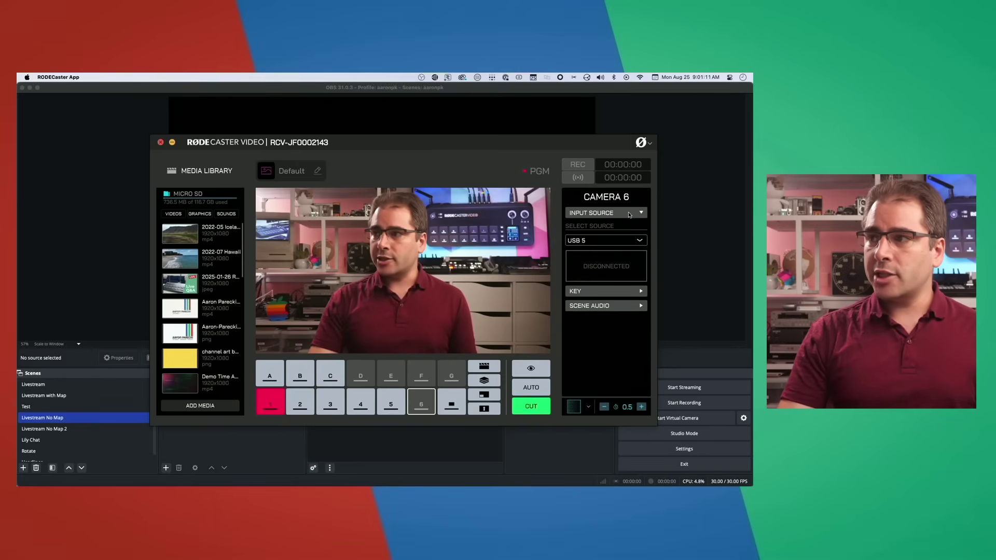
click(614, 239)
click(596, 364)
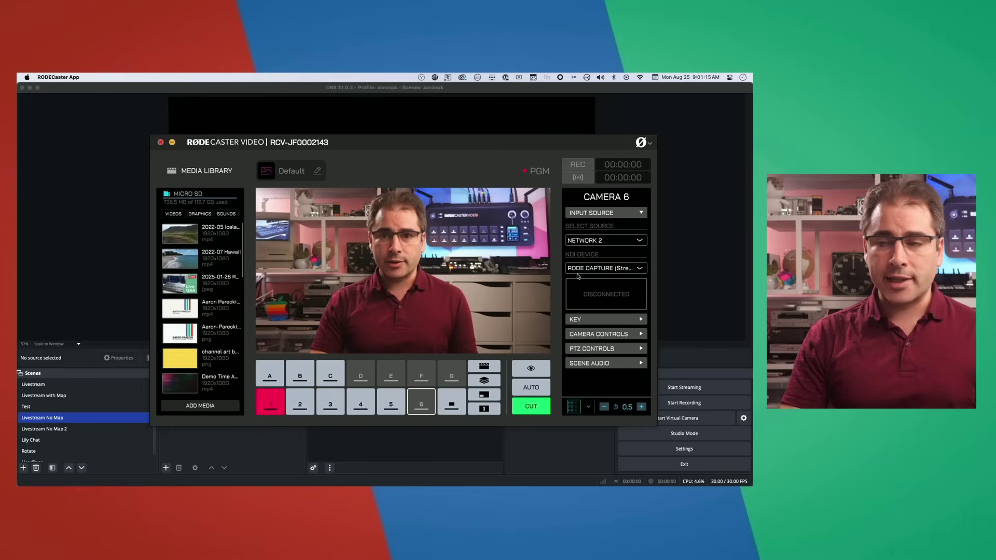
click(597, 268)
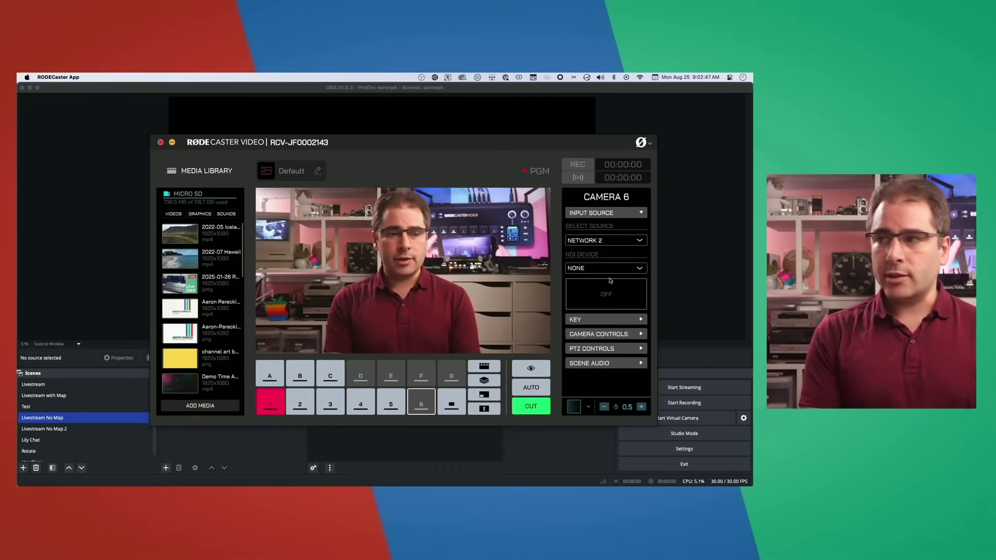
click(597, 269)
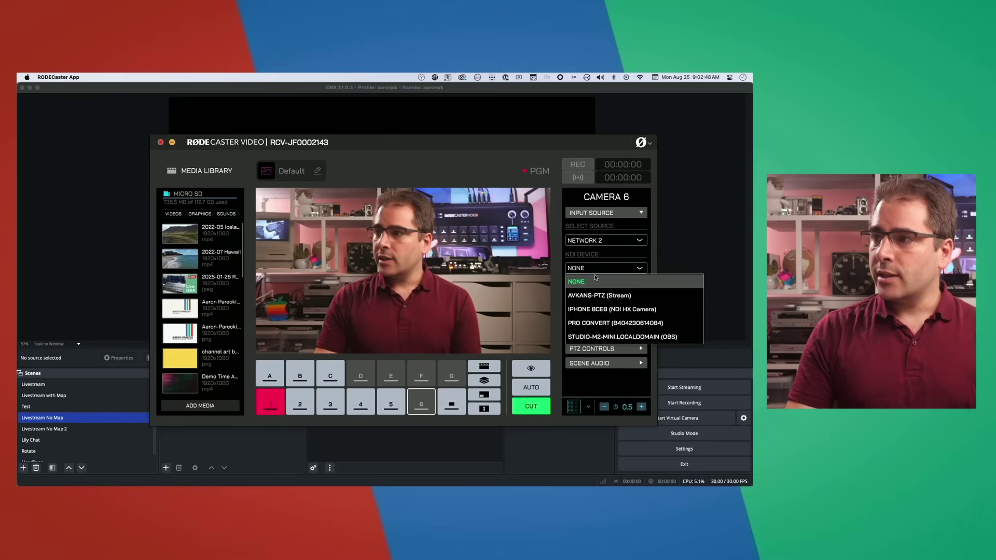
click(599, 309)
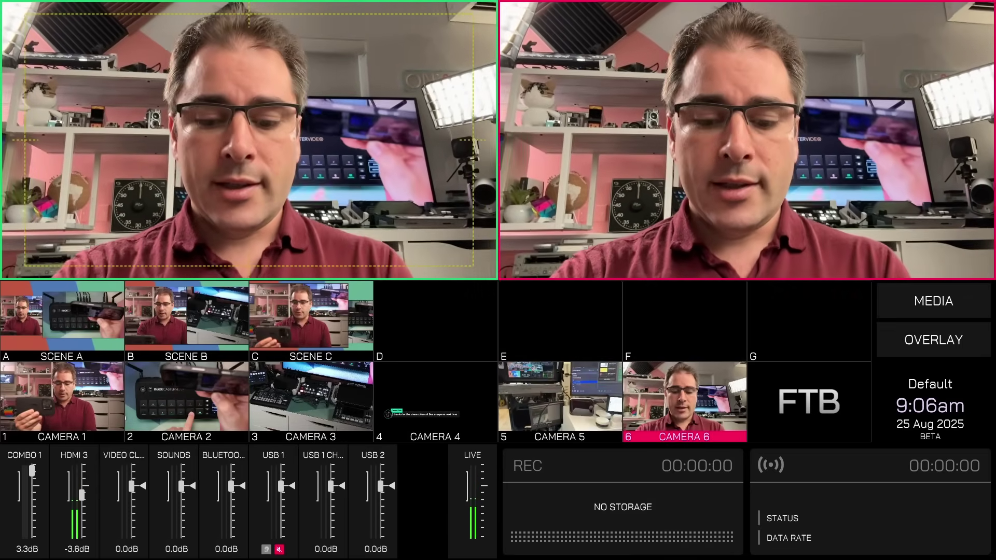
Preview Camera 5 with key 5 and cut it to program with Space.
key(5)
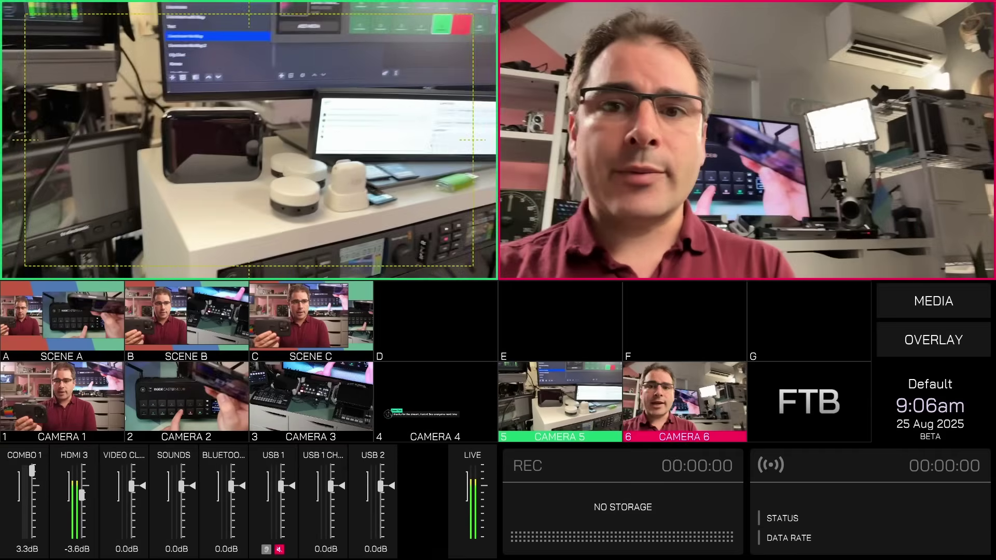
key(space)
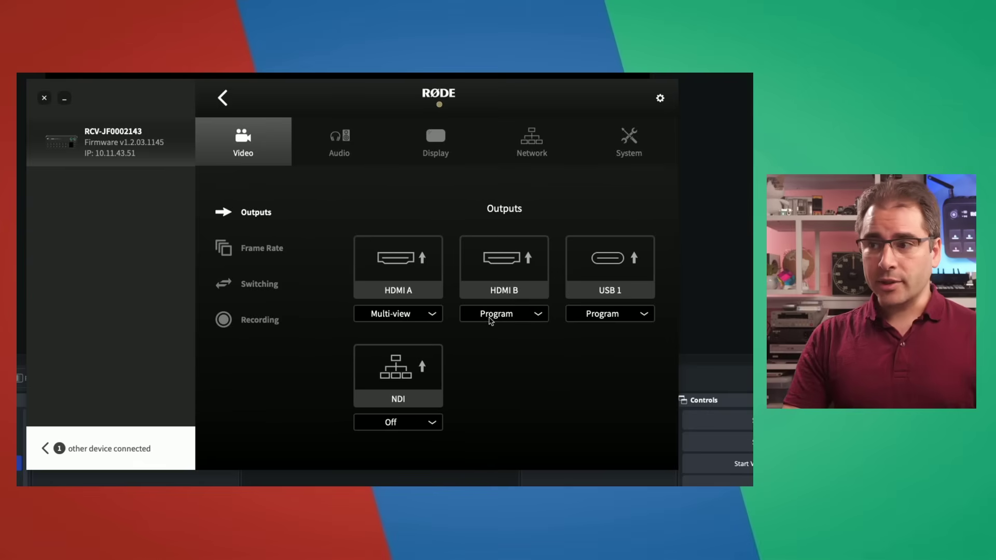
Set the NDI video output to Program.
click(424, 429)
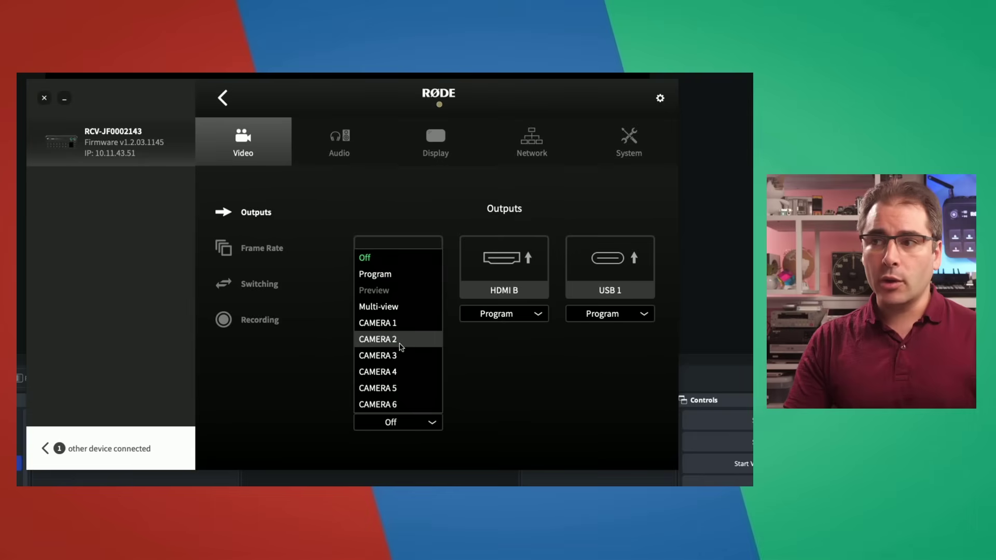
click(403, 311)
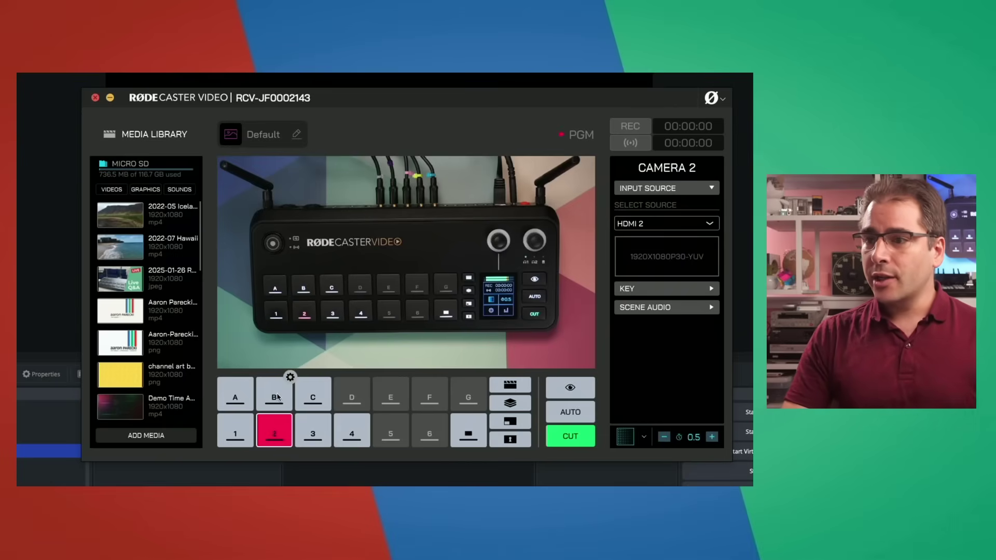
Create Scene D as a multisource with Camera 1 added as a layer above Camera 2.
click(361, 390)
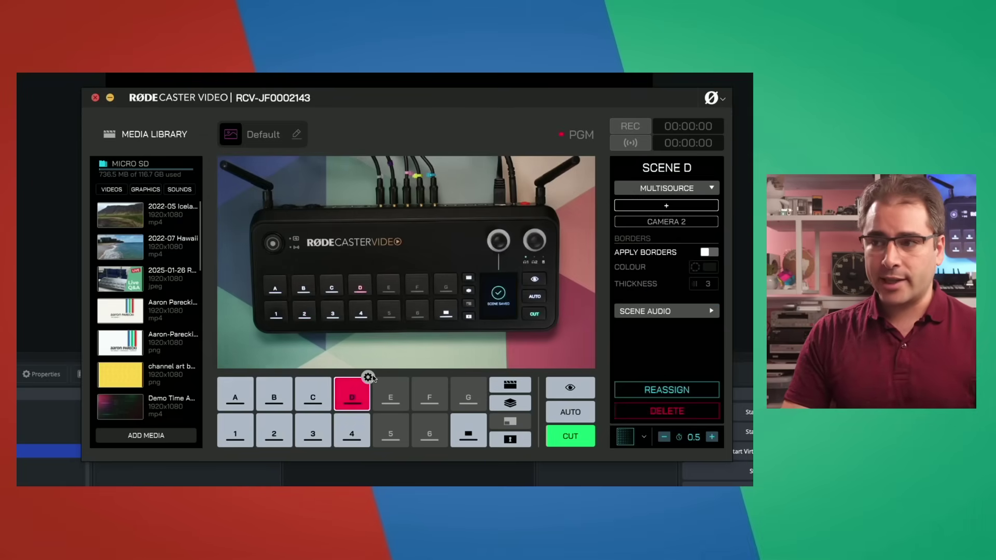
click(669, 206)
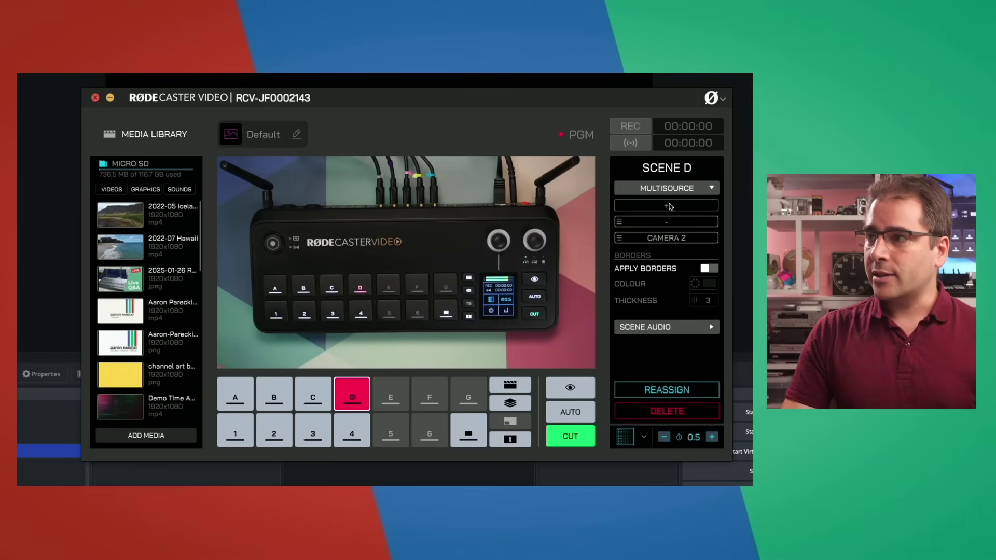
click(692, 237)
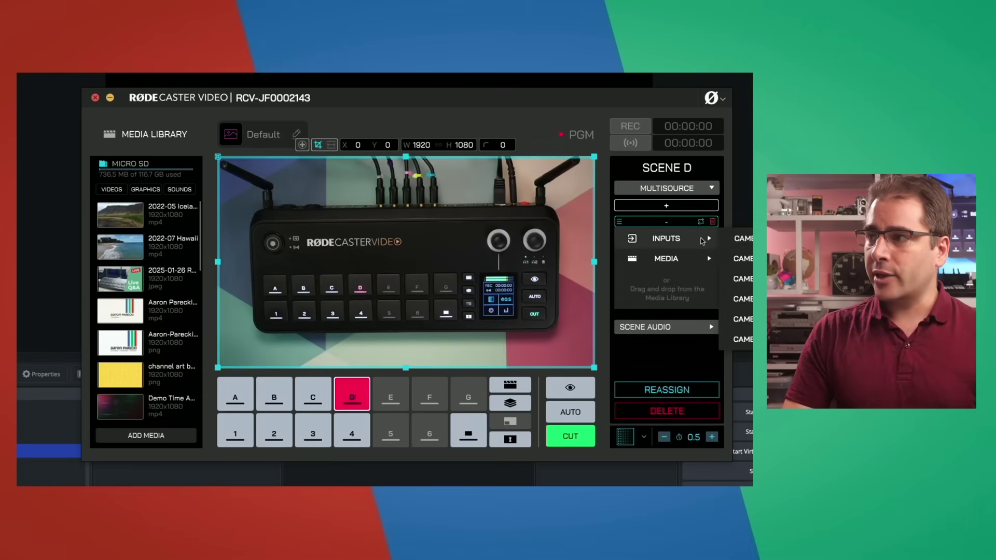
click(734, 241)
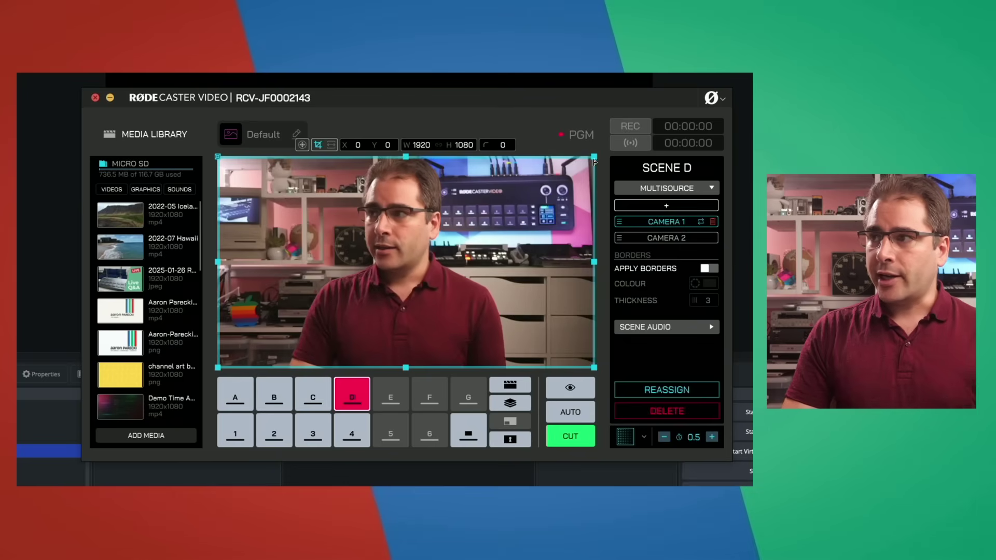
Shrink Camera 1, crop both sides to a 421×421 square, and nudge it into the lower left.
drag(594, 156, 364, 287)
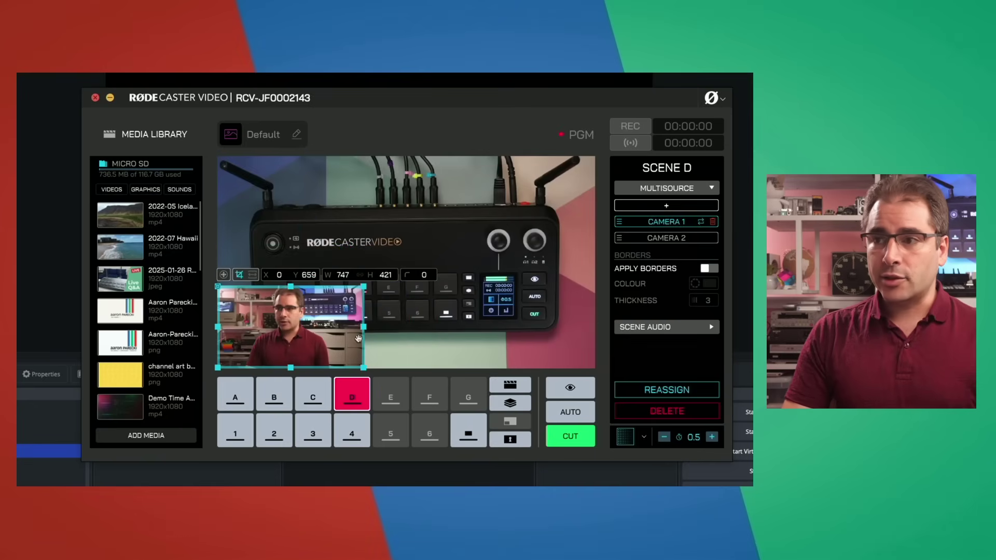
drag(364, 327, 337, 327)
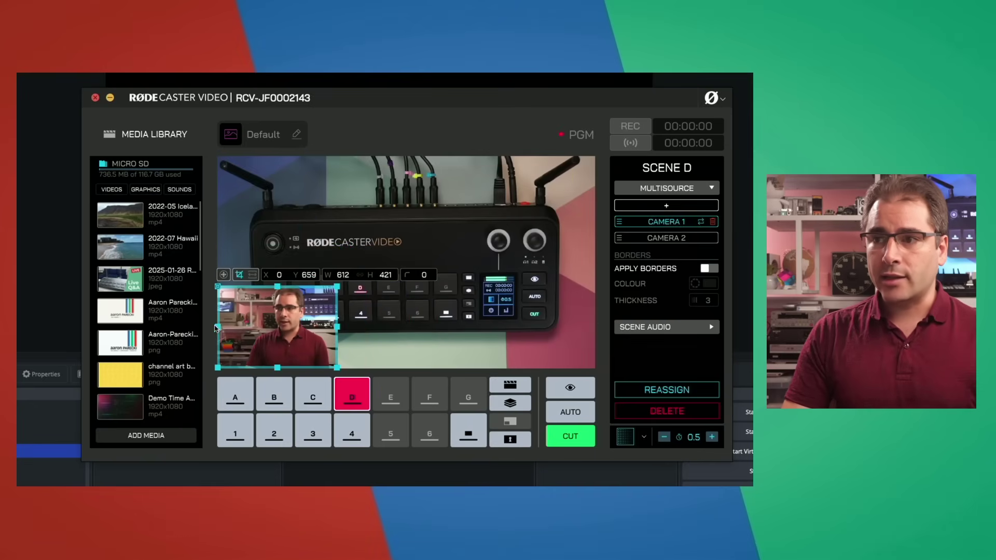
drag(217, 329, 243, 327)
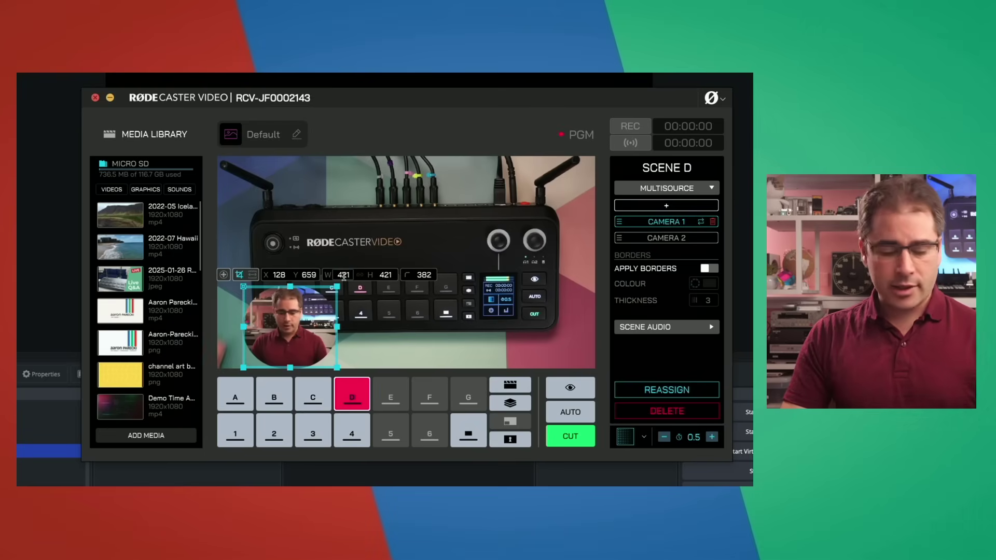
drag(297, 311, 288, 314)
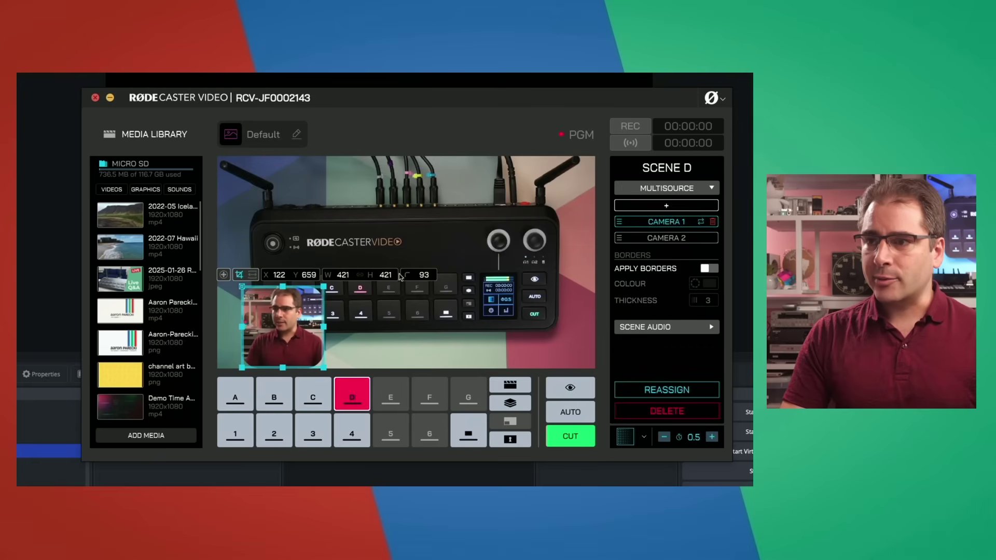
Move the round Camera 1 inset to the top-right corner of Scene D.
click(355, 398)
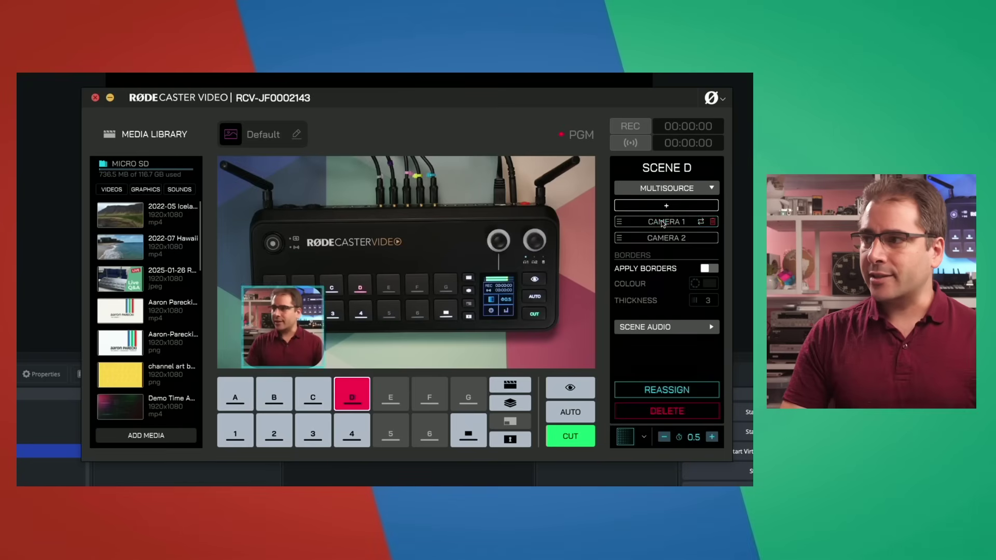
click(312, 307)
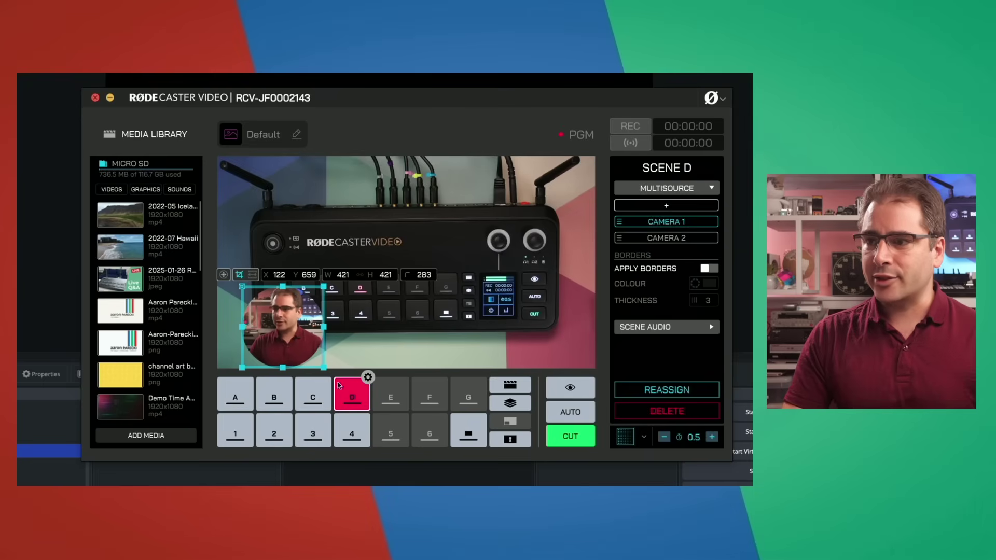
click(347, 400)
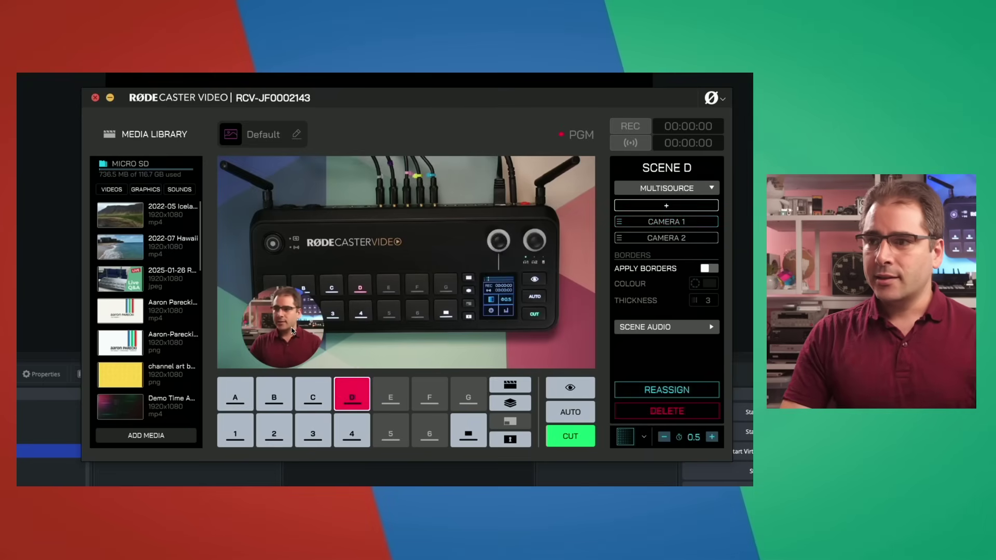
click(668, 222)
drag(312, 305, 550, 196)
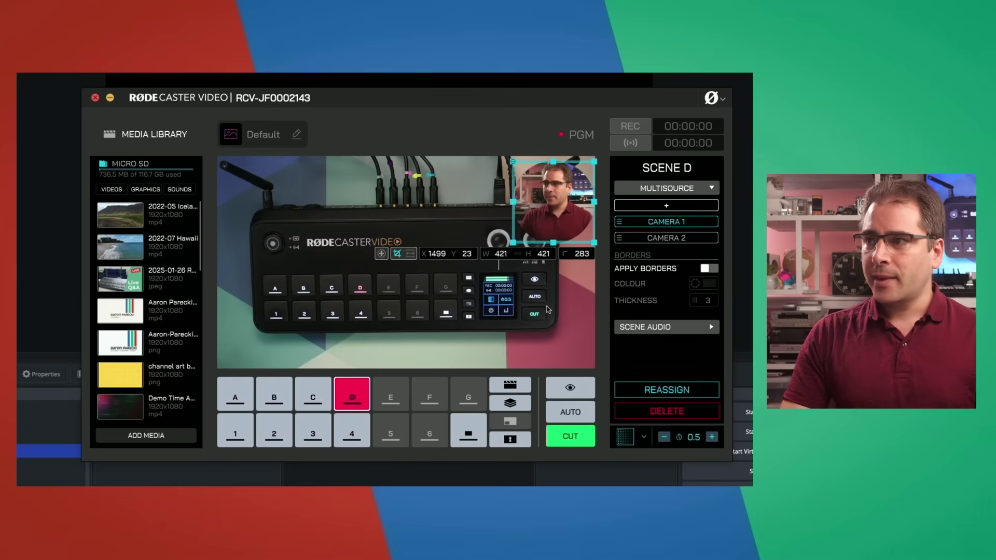
click(347, 404)
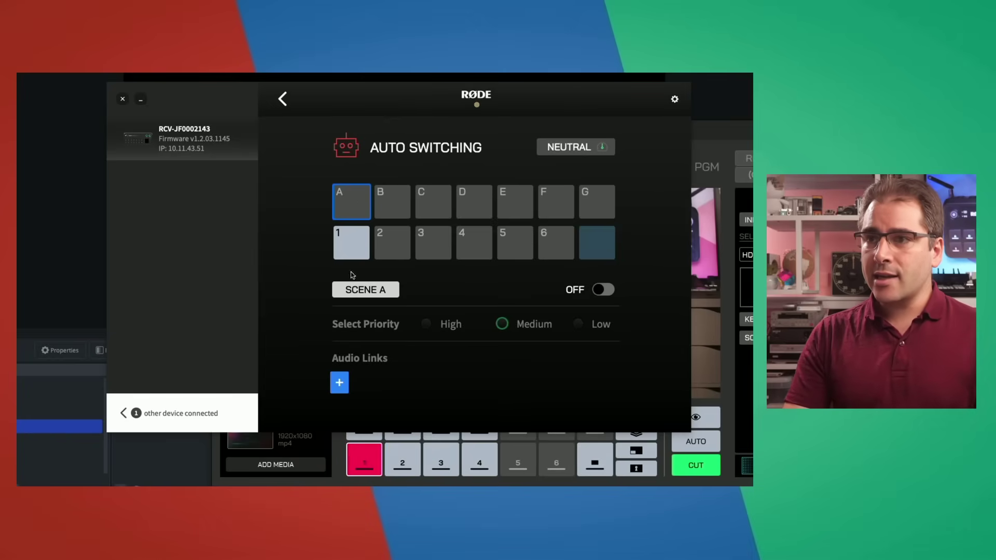
click(340, 384)
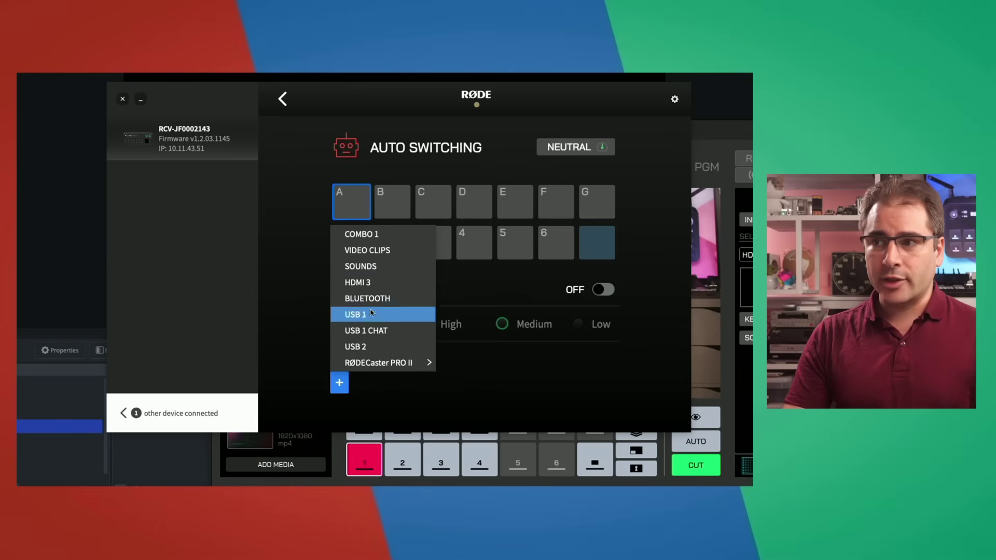
mouse_move(367, 368)
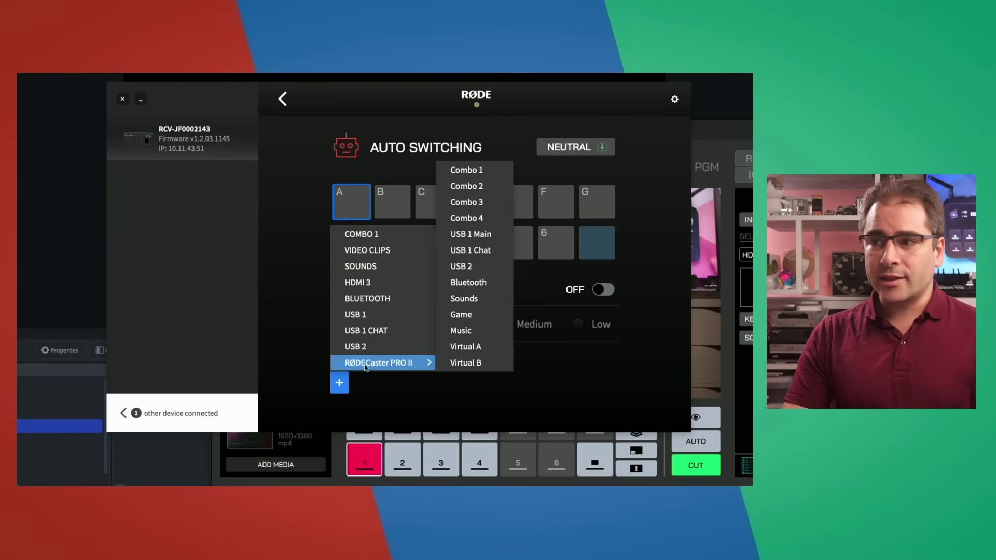